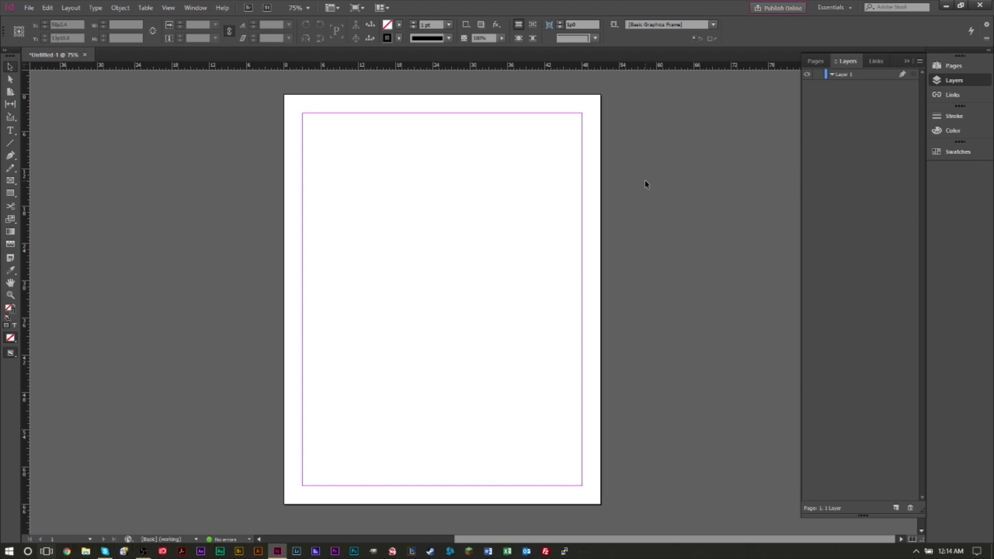
Paste the GUILD WARS 2 text frame onto the page and reposition it so it extends past the right page edge.
{"action": "key", "text": "ctrl+v"}
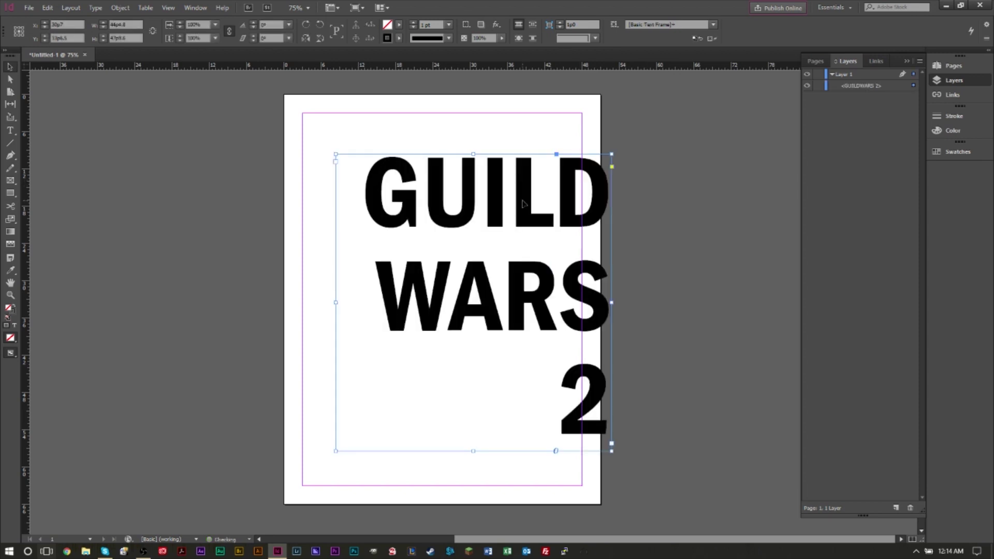
{"action": "left_click_drag", "start_coordinate": [523, 217], "coordinate": [495, 219]}
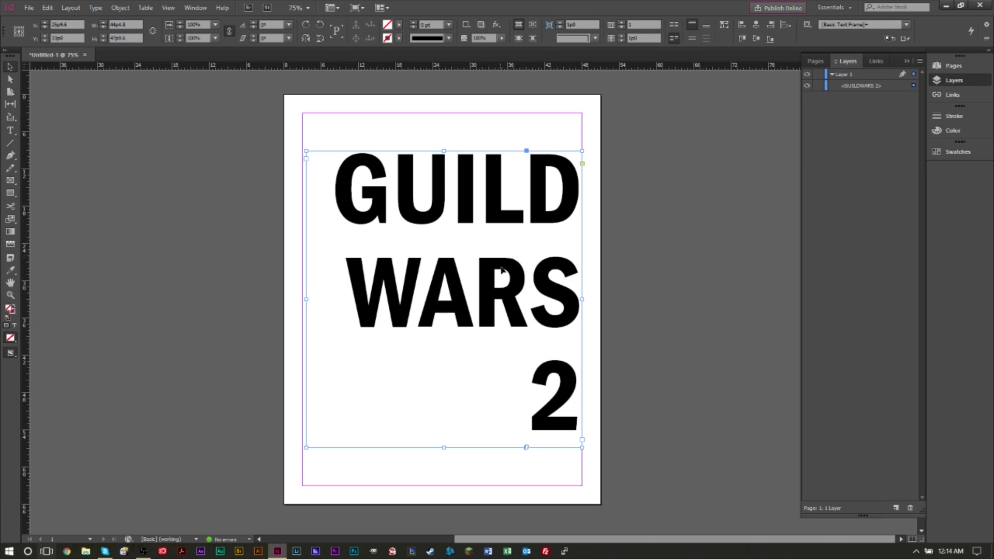
{"action": "left_click_drag", "start_coordinate": [492, 260], "coordinate": [554, 270]}
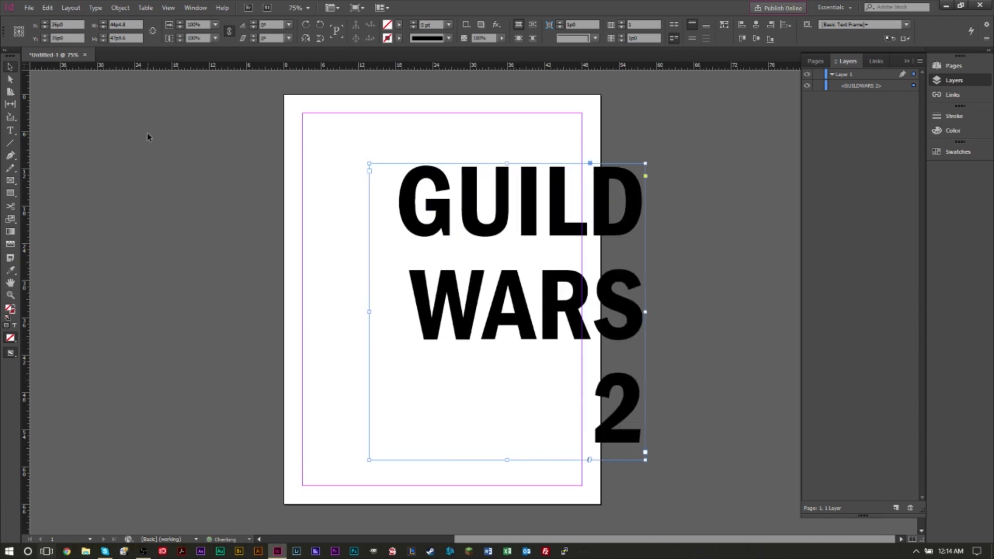
Draw a text frame on the pasteboard left of the page, enter the sample text "sdasdadasd" at 48 pt, and delete the frame.
{"action": "left_click", "coordinate": [9, 131]}
{"action": "left_click_drag", "start_coordinate": [132, 141], "coordinate": [291, 267]}
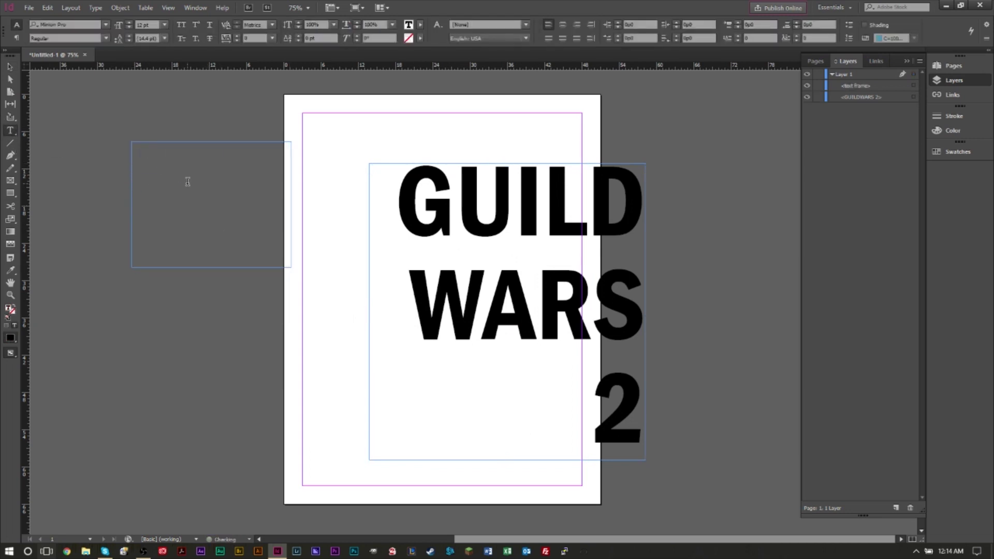
{"action": "key", "text": "ctrl+a"}
{"action": "left_click", "coordinate": [107, 25]}
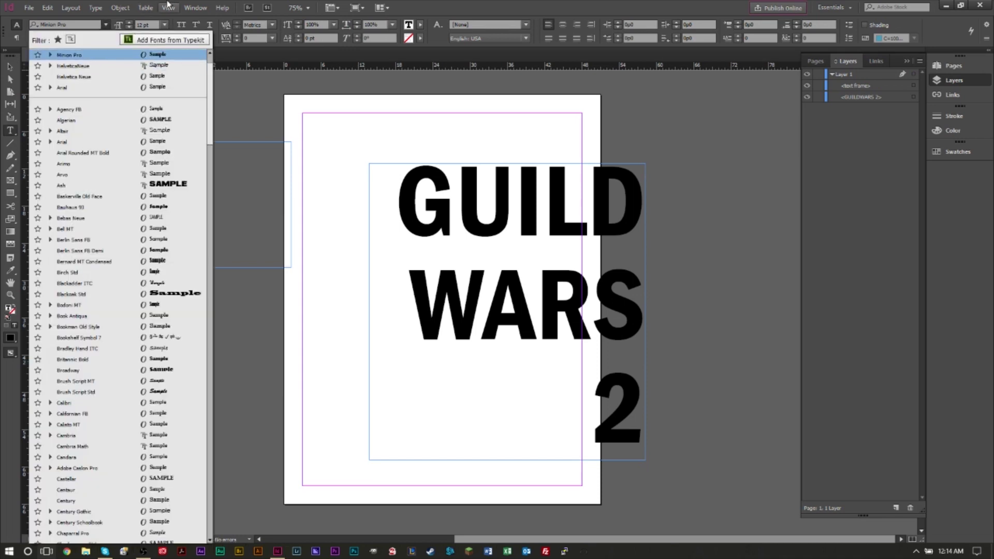
{"action": "left_click", "coordinate": [167, 5]}
{"action": "left_click", "coordinate": [164, 24]}
{"action": "left_click", "coordinate": [151, 157]}
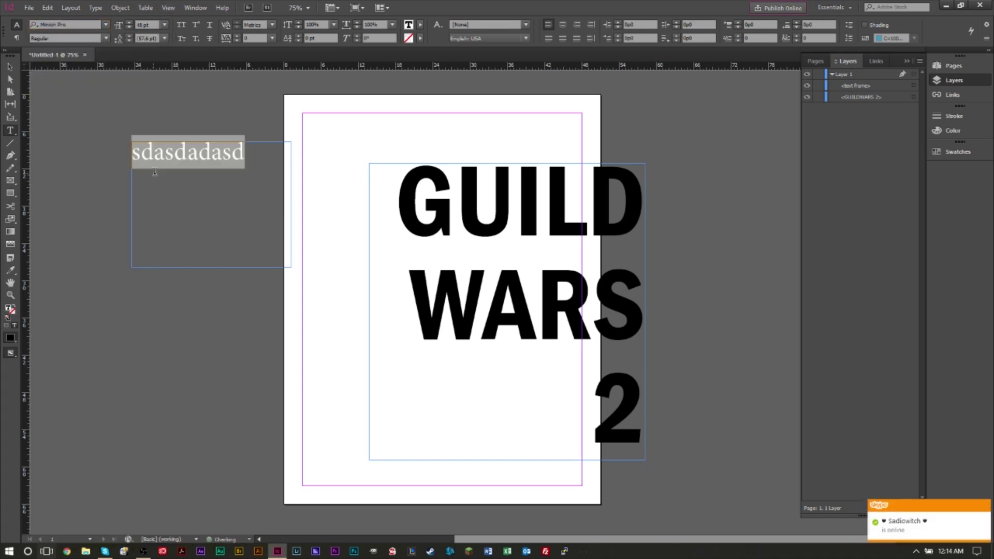
{"action": "left_click", "coordinate": [192, 166]}
{"action": "left_click", "coordinate": [9, 67]}
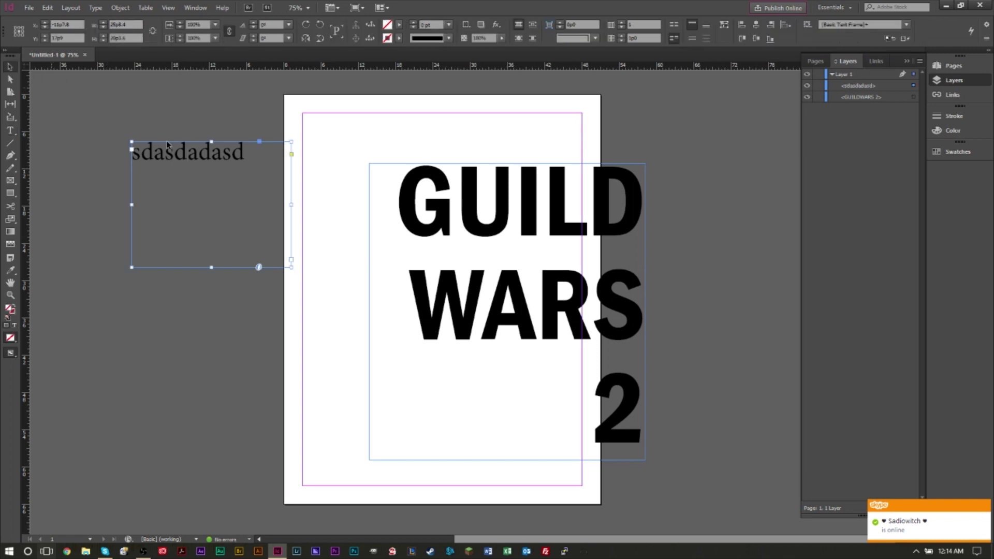
{"action": "key", "text": "Delete"}
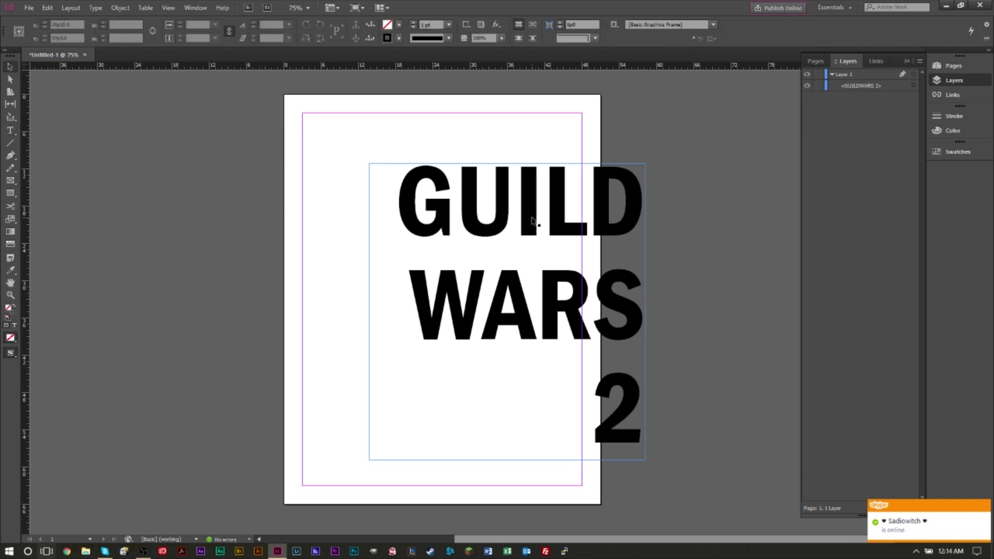
Move the GUILD WARS 2 text frame back inside the page margins and convert its text to outlines.
{"action": "left_click_drag", "start_coordinate": [532, 221], "coordinate": [477, 212]}
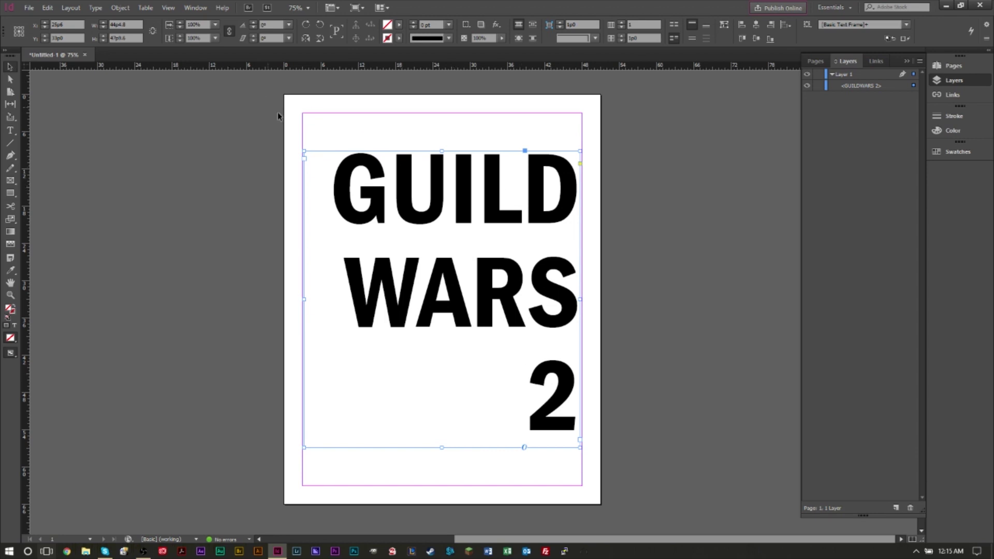
{"action": "left_click", "coordinate": [95, 9]}
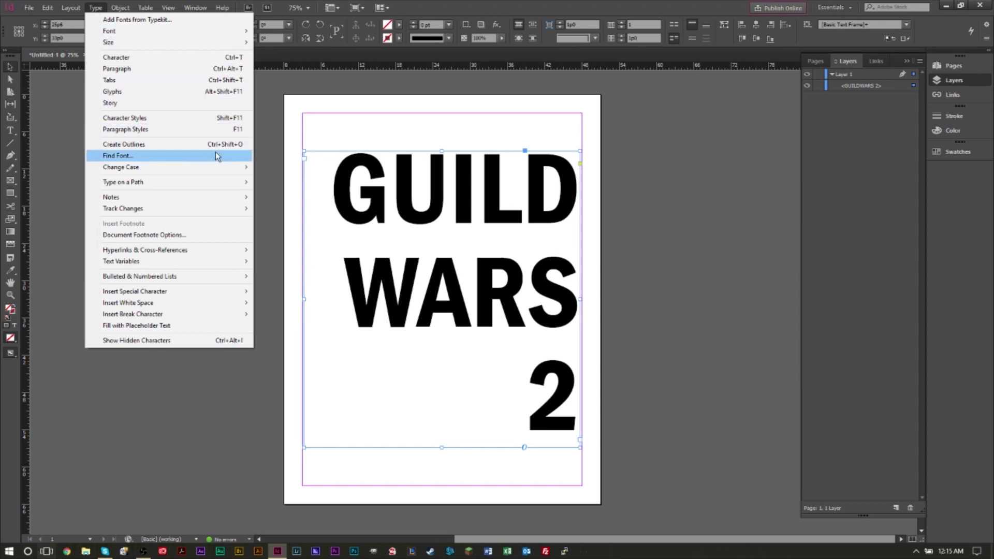
{"action": "left_click", "coordinate": [466, 218]}
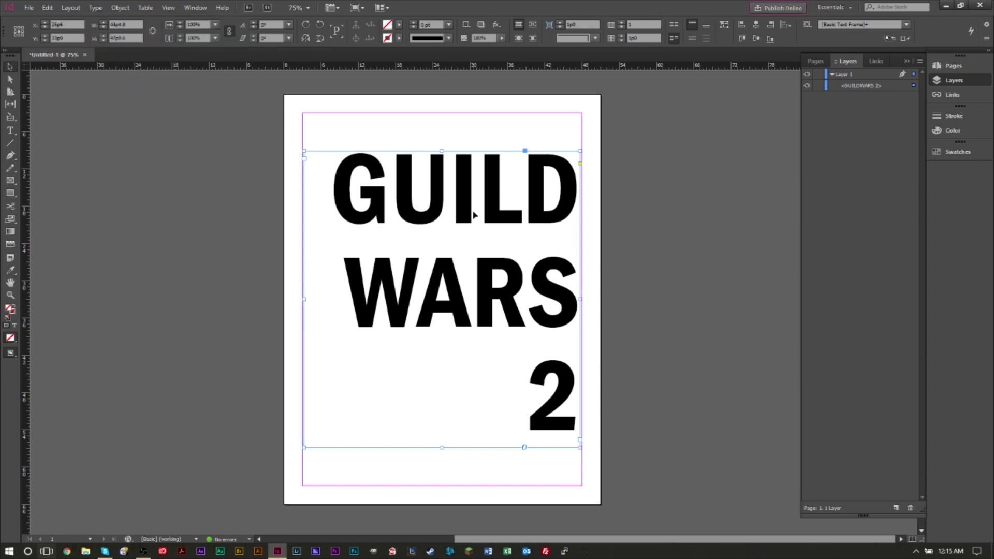
{"action": "key", "text": "ctrl+shift+o"}
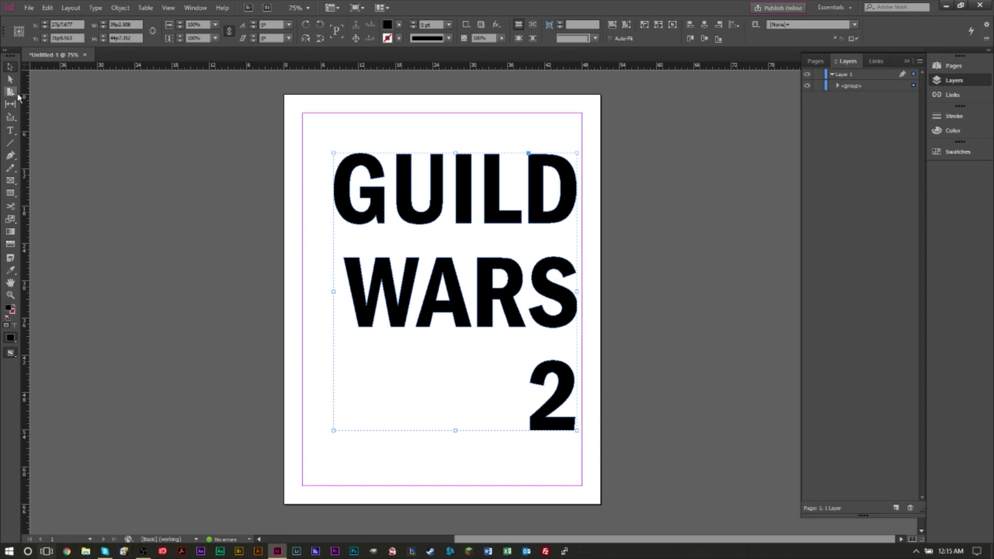
Try moving the outlined letters toward the pasteboard right of the page, and undo both the move and the outline conversion.
{"action": "left_click", "coordinate": [10, 82]}
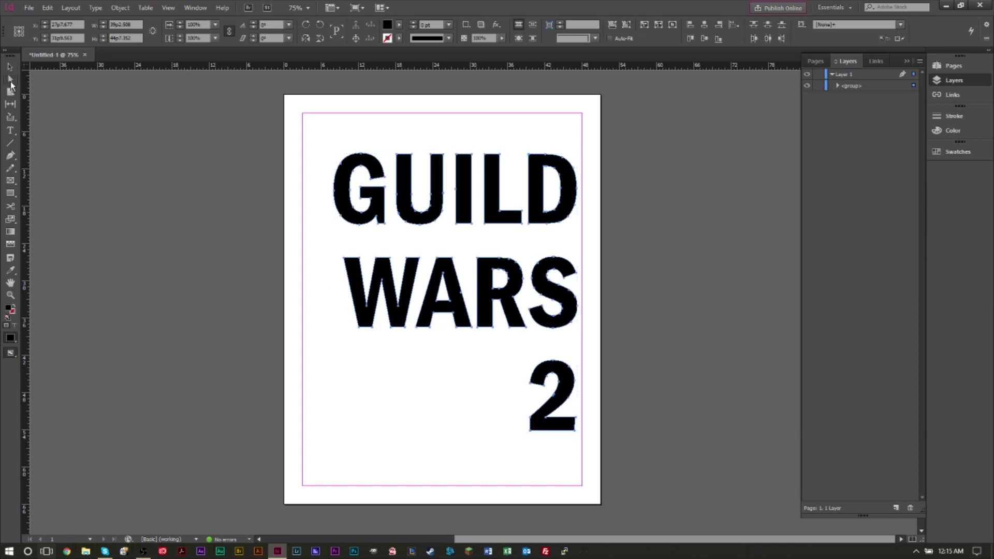
{"action": "left_click_drag", "start_coordinate": [468, 218], "coordinate": [663, 243]}
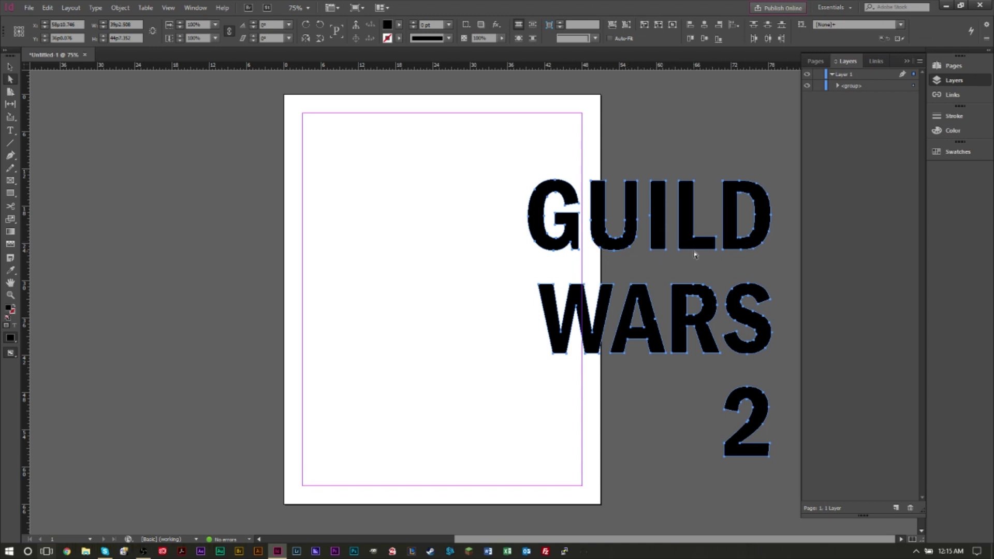
{"action": "key", "text": "ctrl+z"}
{"action": "key", "text": "ctrl+z"}
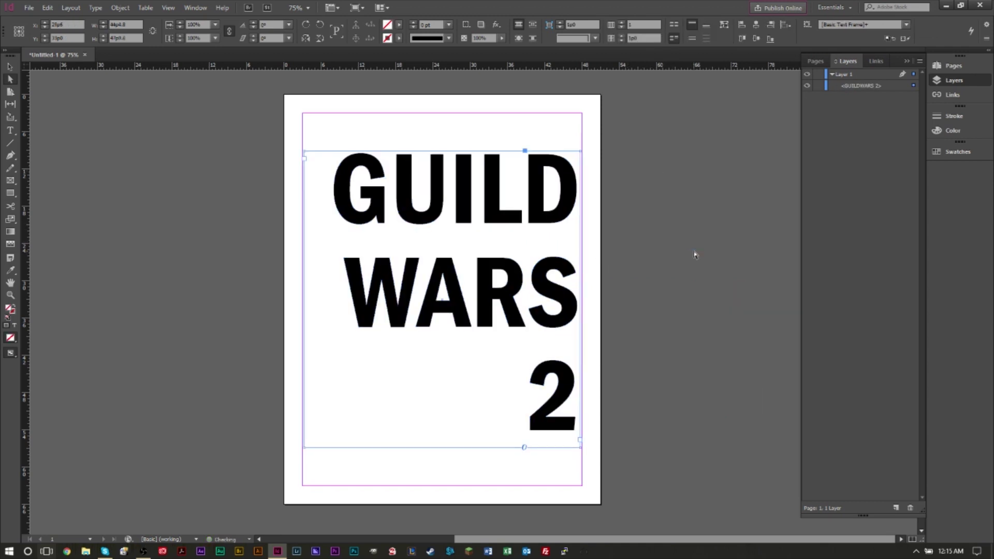
Copy only the letter A from WARS and paste it as a separate text frame.
{"action": "left_click", "coordinate": [16, 130]}
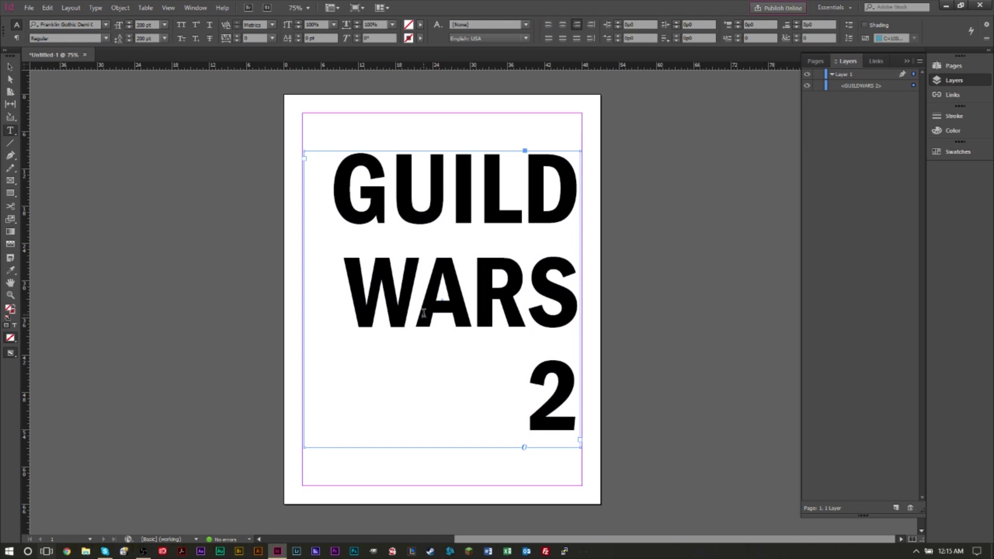
{"action": "left_click_drag", "start_coordinate": [423, 313], "coordinate": [463, 313]}
{"action": "key", "text": "ctrl+c"}
{"action": "left_click", "coordinate": [663, 223]}
{"action": "key", "text": "ctrl+v"}
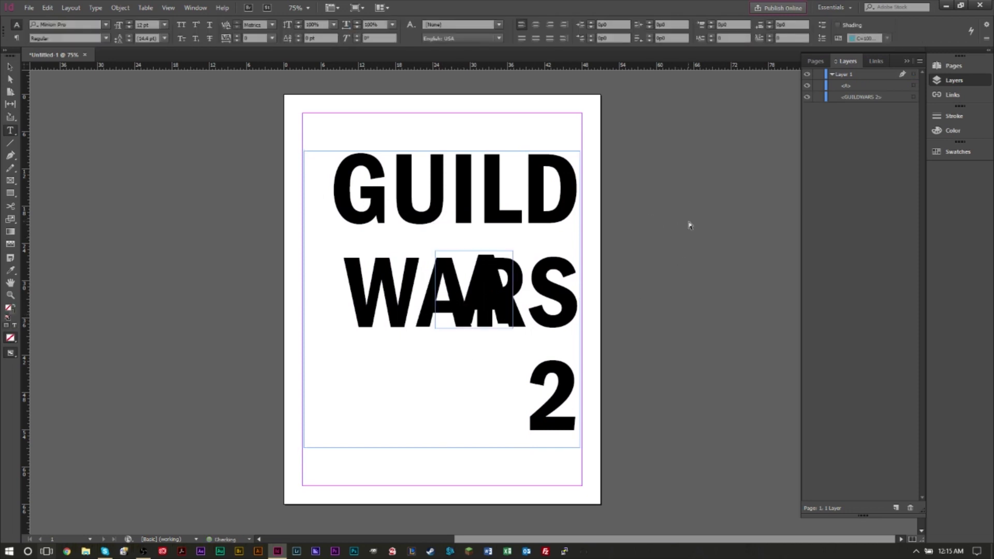
Move the pasted A beside the page and convert it to outlines, and undo the conversion, the move and the paste.
{"action": "left_click", "coordinate": [10, 66]}
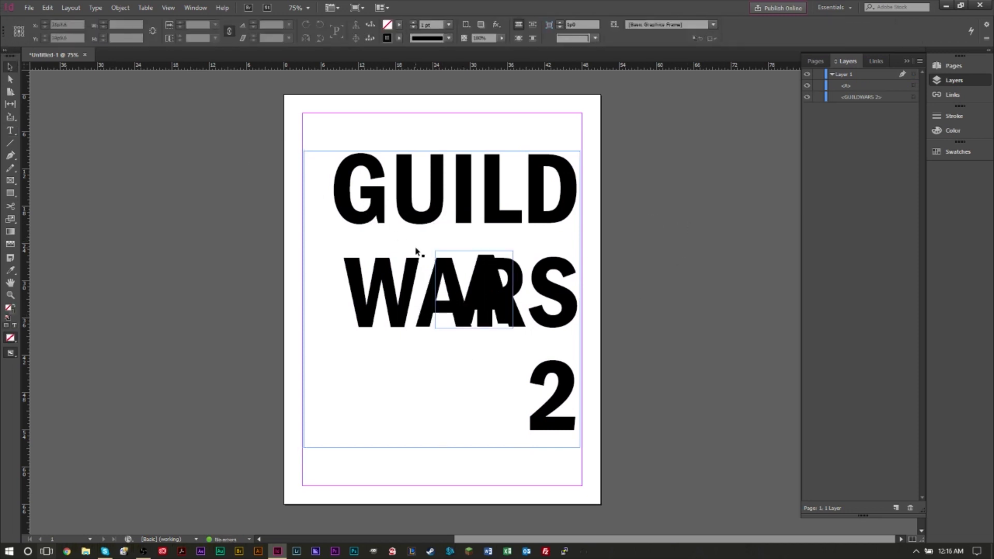
{"action": "left_click_drag", "start_coordinate": [474, 290], "coordinate": [650, 279]}
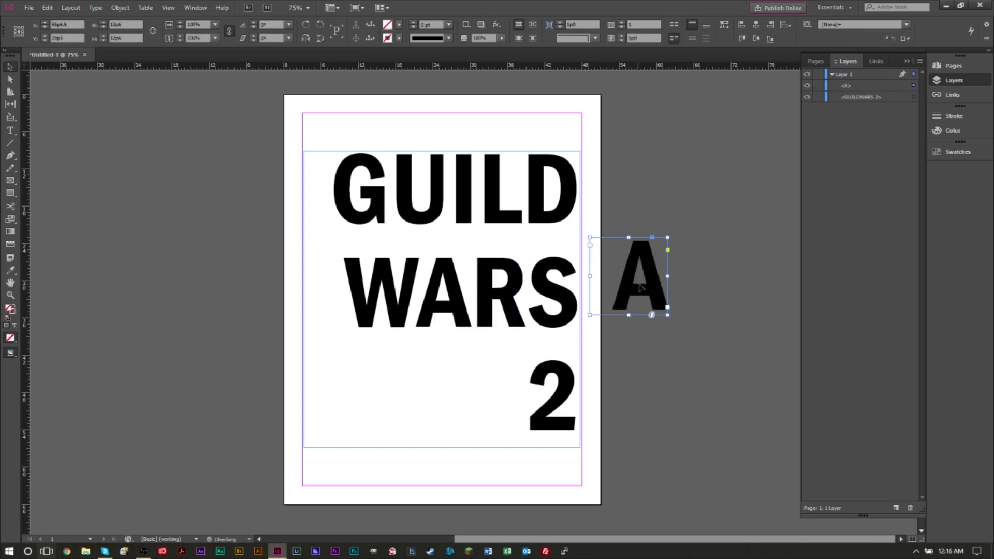
{"action": "key", "text": "ctrl+shift+o"}
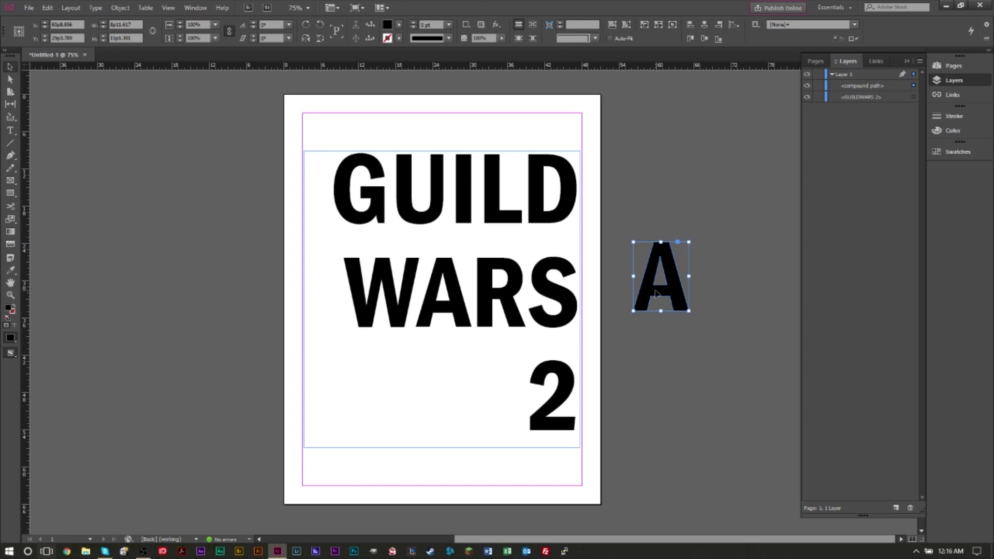
{"action": "key", "text": "ctrl+z"}
{"action": "key", "text": "ctrl+z"}
{"action": "key", "text": "ctrl+z"}
{"action": "key", "text": "ctrl+z"}
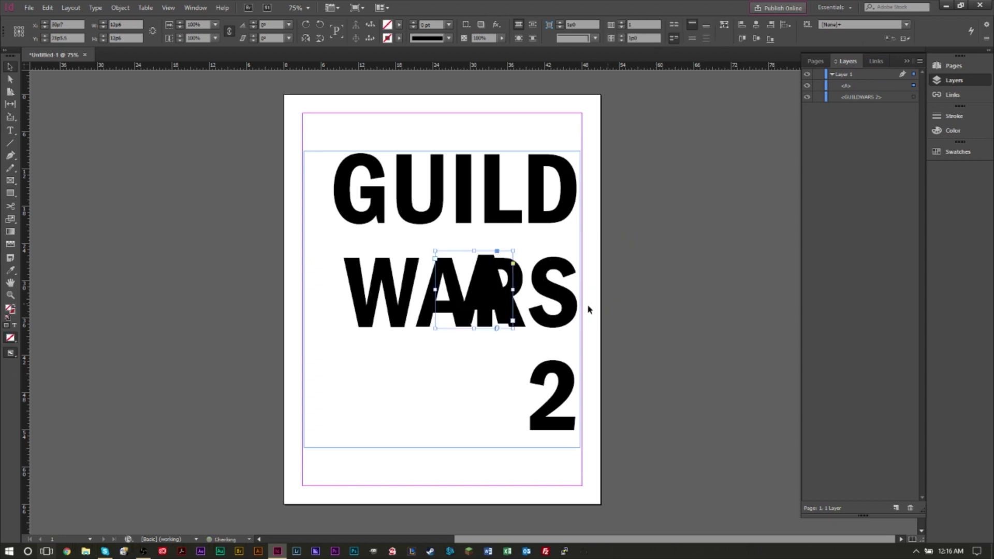
Convert the whole GUILD WARS 2 text frame to outlines and move the letter shapes partly off the page's right edge.
{"action": "left_click", "coordinate": [509, 302]}
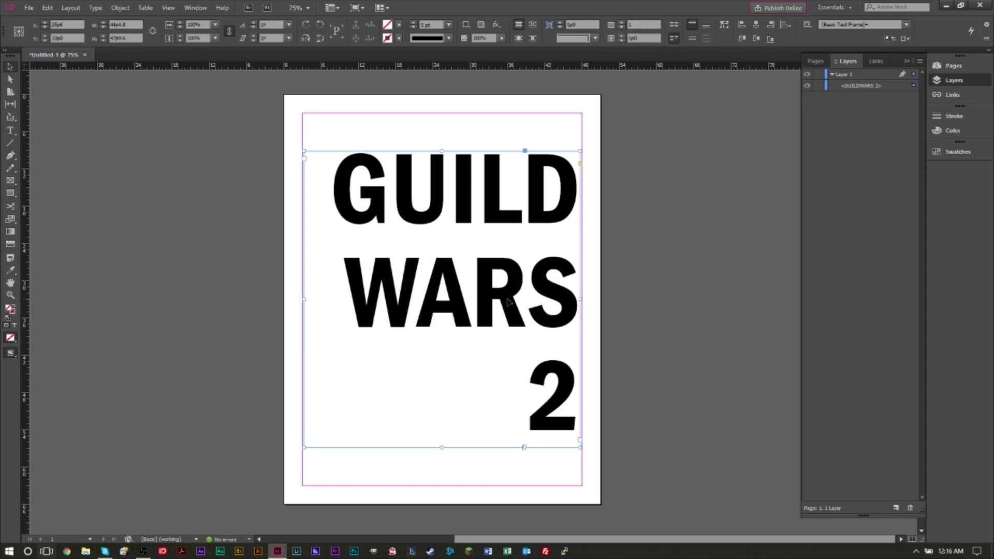
{"action": "key", "text": "ctrl+shift+o"}
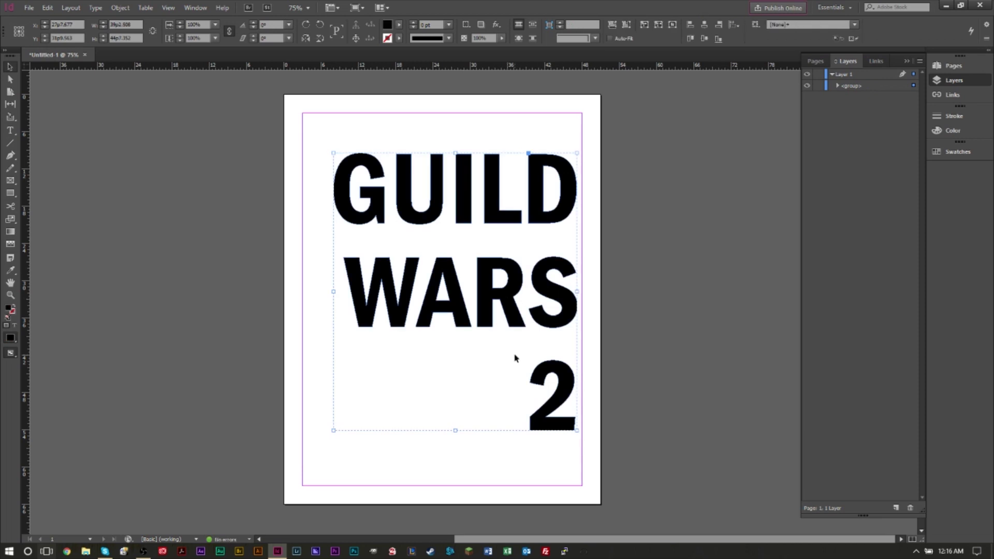
{"action": "left_click", "coordinate": [11, 79]}
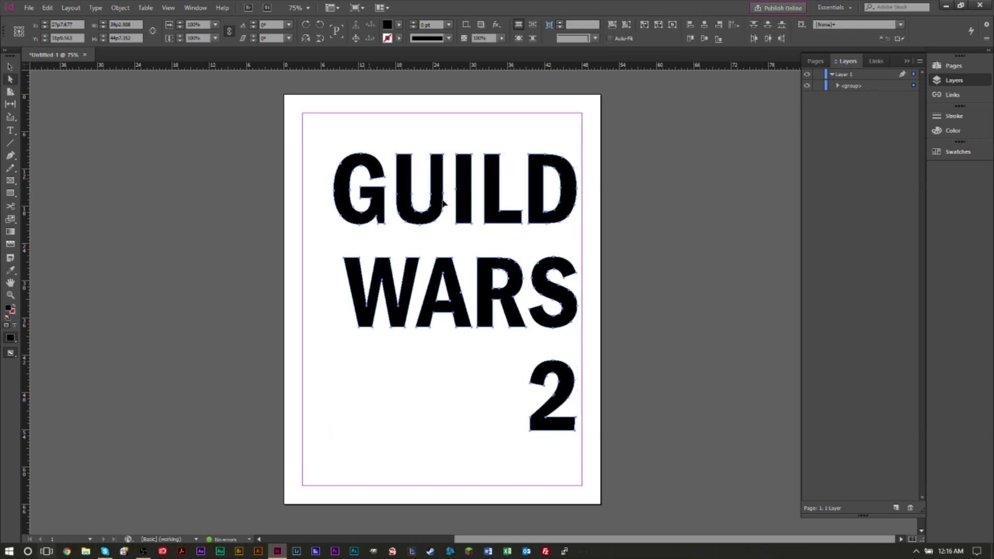
{"action": "left_click_drag", "start_coordinate": [490, 216], "coordinate": [687, 207]}
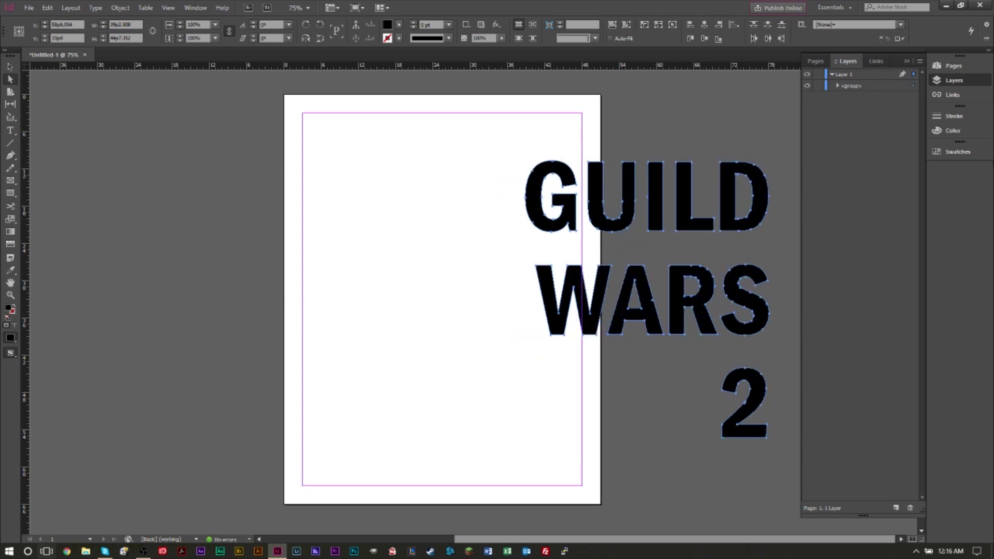
Try the magenta, yellow, red and green (C=75 M=5 Y=100 K=0) swatches as fills for the outlined letters.
{"action": "left_click", "coordinate": [961, 153]}
{"action": "left_click", "coordinate": [831, 232]}
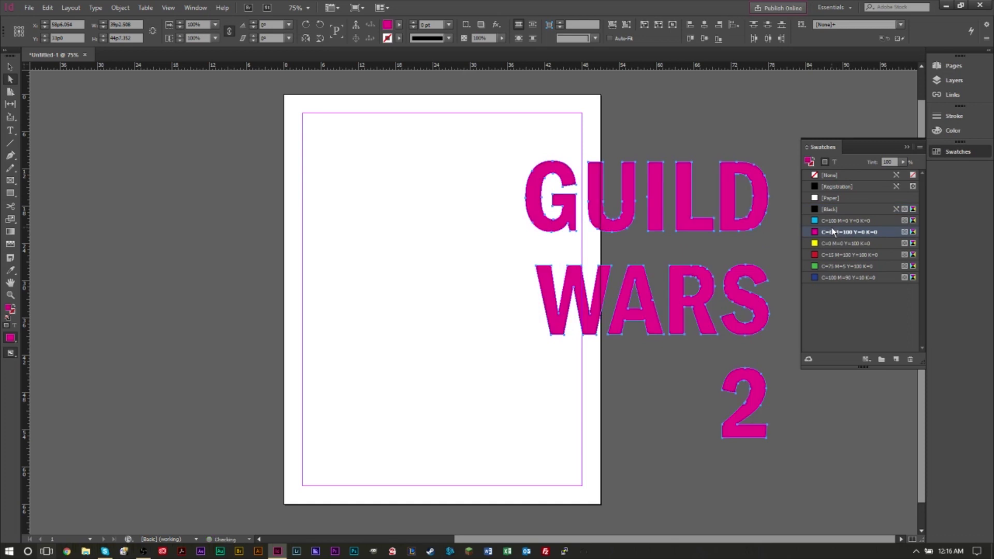
{"action": "left_click", "coordinate": [831, 243]}
{"action": "left_click", "coordinate": [831, 254]}
{"action": "left_click", "coordinate": [832, 267]}
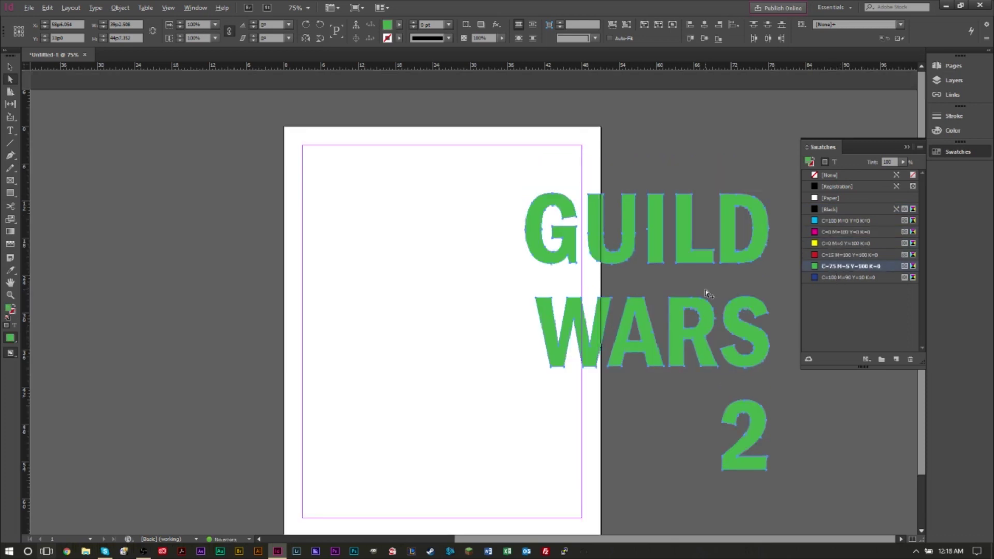
{"action": "scroll", "coordinate": [678, 296], "scroll_direction": "up", "scroll_amount": 4}
{"action": "scroll", "coordinate": [678, 296], "scroll_direction": "up", "scroll_amount": 2}
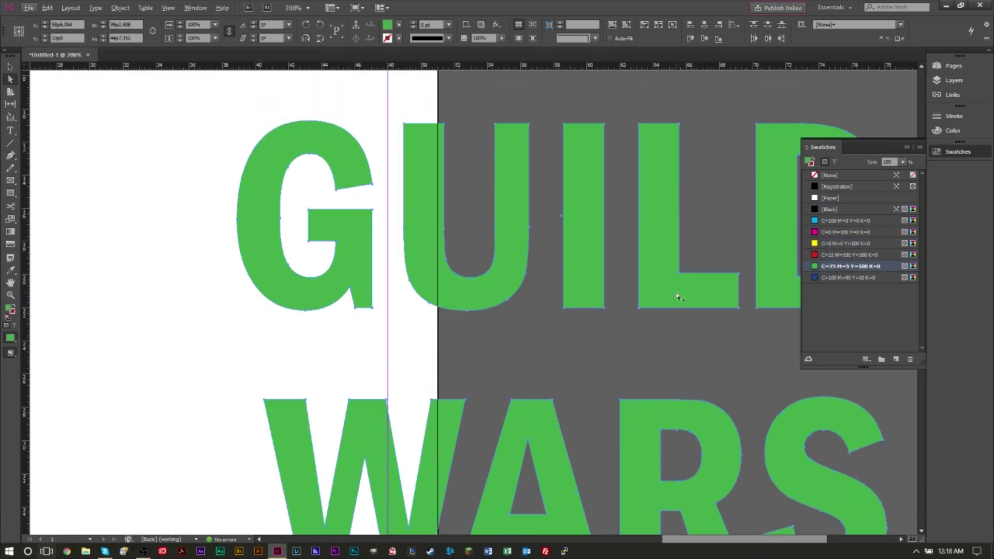
{"action": "key", "text": "ctrl+alt+m"}
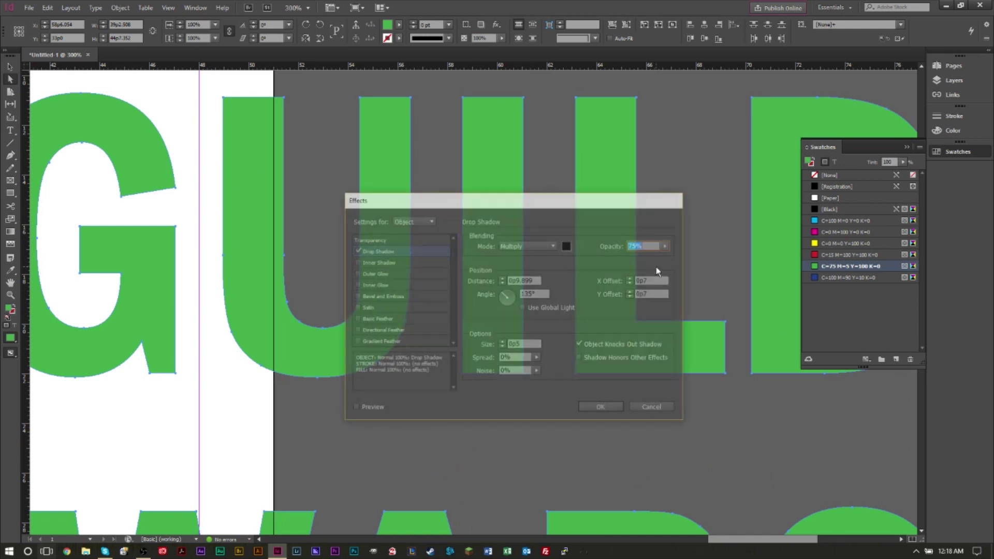
{"action": "left_click_drag", "start_coordinate": [513, 210], "coordinate": [580, 217]}
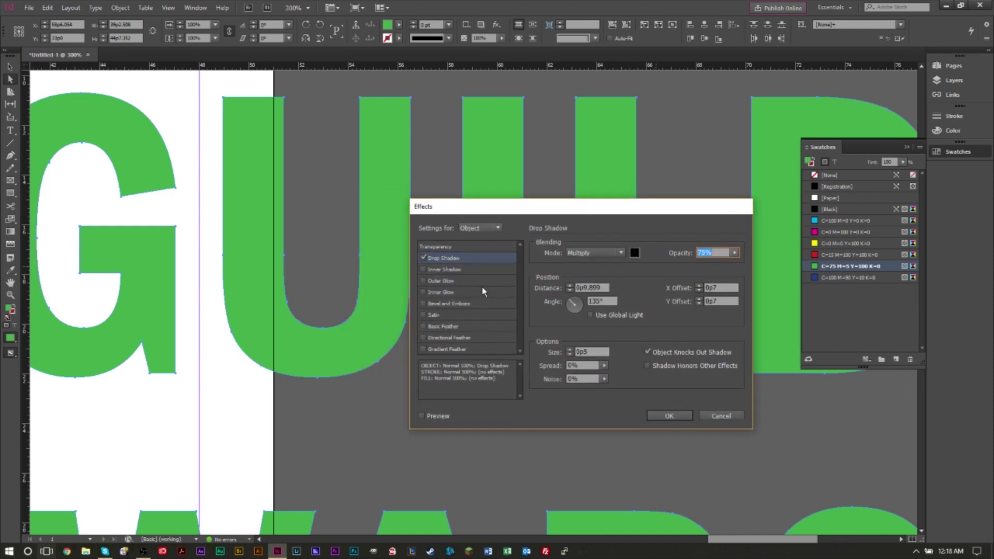
{"action": "left_click", "coordinate": [721, 417]}
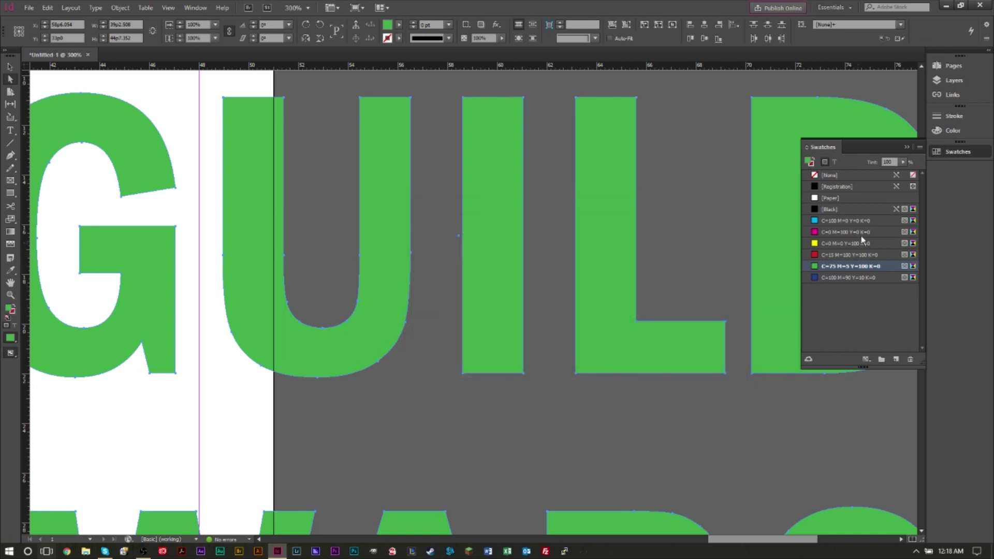
Try magenta and yellow fills on the letters, and undo all the fill changes back to the original black.
{"action": "left_click", "coordinate": [844, 232]}
{"action": "left_click", "coordinate": [844, 244]}
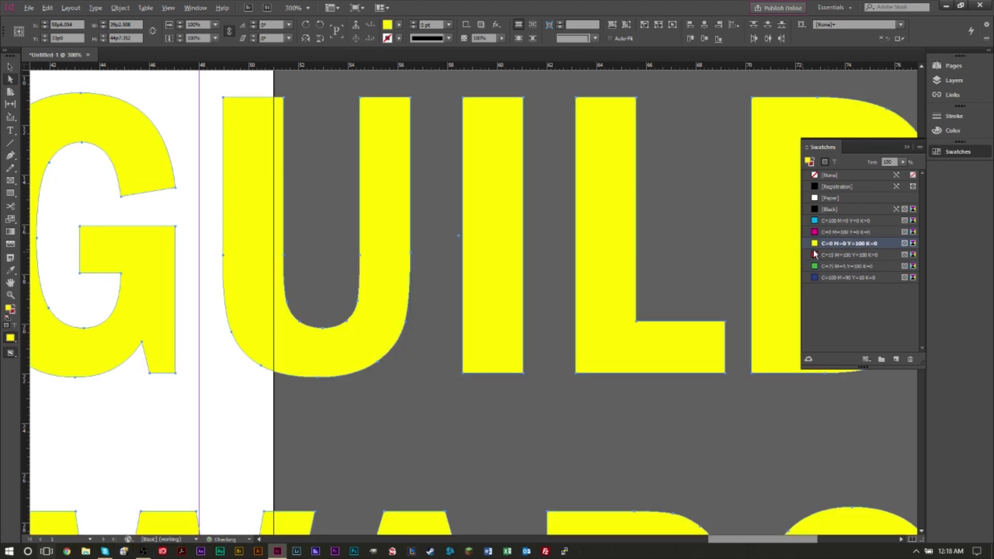
{"action": "key", "text": "ctrl+minus"}
{"action": "key", "text": "ctrl+z"}
{"action": "key", "text": "ctrl+z"}
{"action": "key", "text": "ctrl+z"}
{"action": "key", "text": "ctrl+z"}
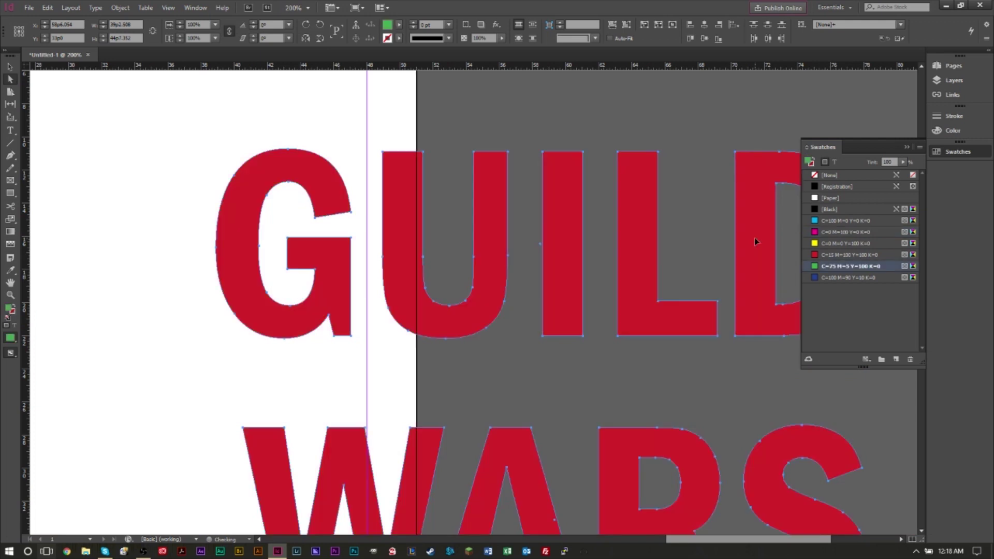
{"action": "key", "text": "Up"}
{"action": "key", "text": "Up"}
{"action": "key", "text": "Up"}
{"action": "key", "text": "Up"}
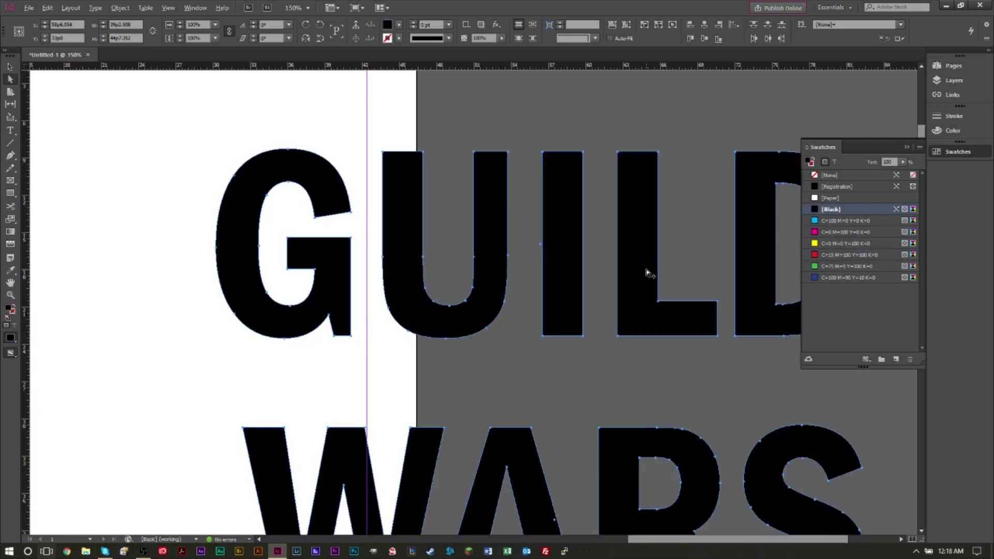
Place the warrior image over the page beside the GUILD WARS 2 letters, in a frame about 22p2 wide by 27p4 high.
{"action": "key", "text": "super+d"}
{"action": "key", "text": "alt+Tab"}
{"action": "left_click_drag", "start_coordinate": [175, 379], "coordinate": [230, 250]}
{"action": "left_click_drag", "start_coordinate": [196, 195], "coordinate": [99, 121]}
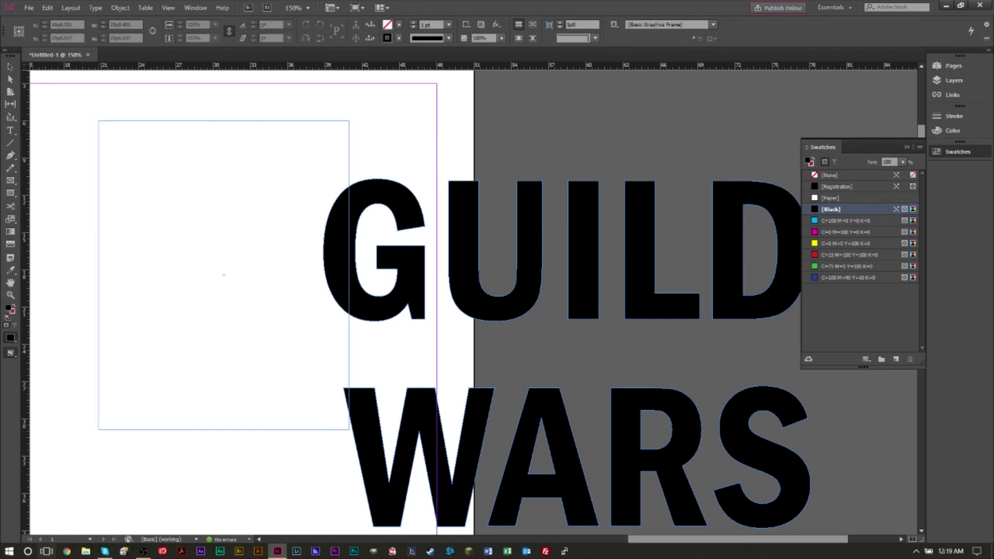
{"action": "scroll", "coordinate": [352, 337], "scroll_direction": "down", "scroll_amount": 3}
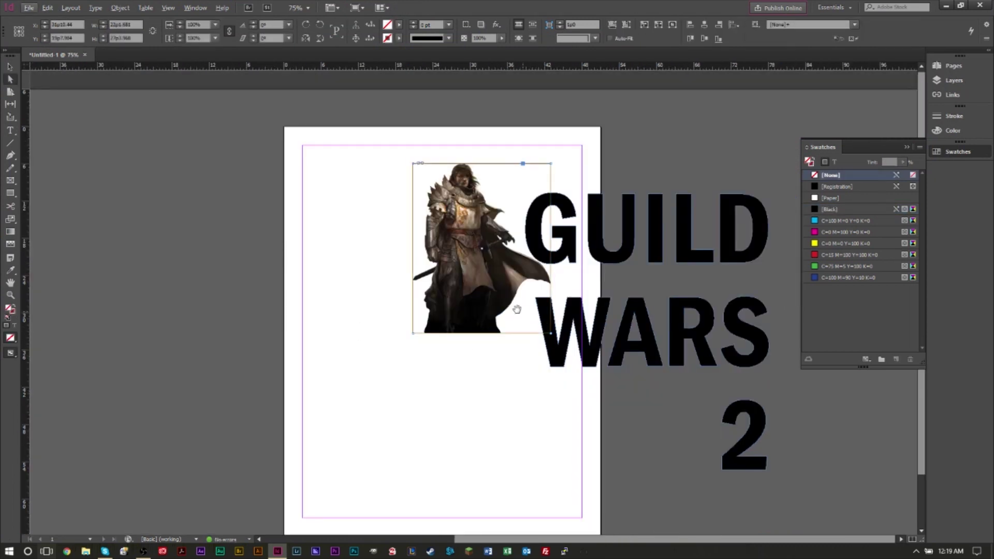
Move the warrior image together with its frame away from the letters to the page's upper left, undoing the misplaced attempts.
{"action": "left_click_drag", "start_coordinate": [505, 306], "coordinate": [423, 295]}
{"action": "key", "text": "ctrl+z"}
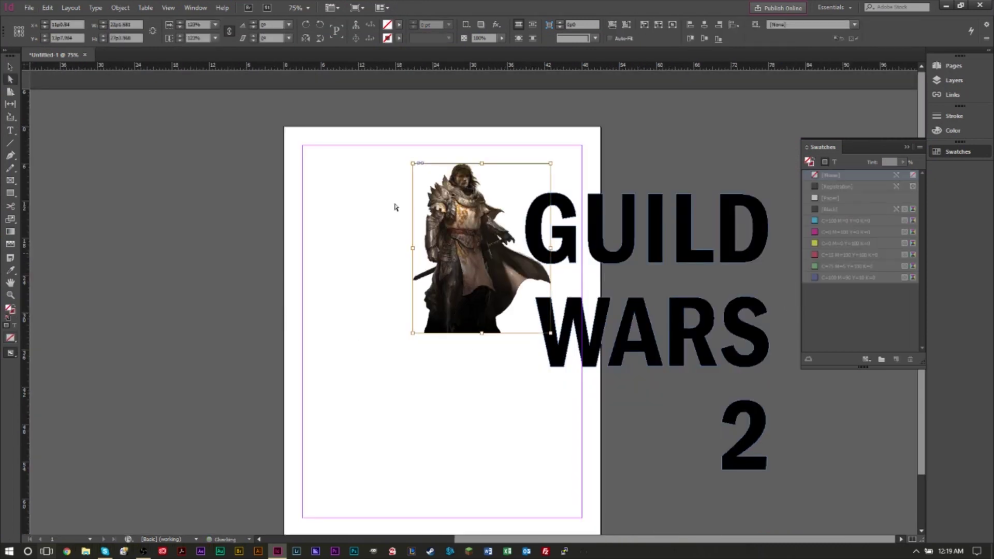
{"action": "left_click", "coordinate": [10, 67]}
{"action": "left_click_drag", "start_coordinate": [487, 281], "coordinate": [349, 240]}
{"action": "key", "text": "ctrl+z"}
{"action": "left_click_drag", "start_coordinate": [460, 253], "coordinate": [378, 231]}
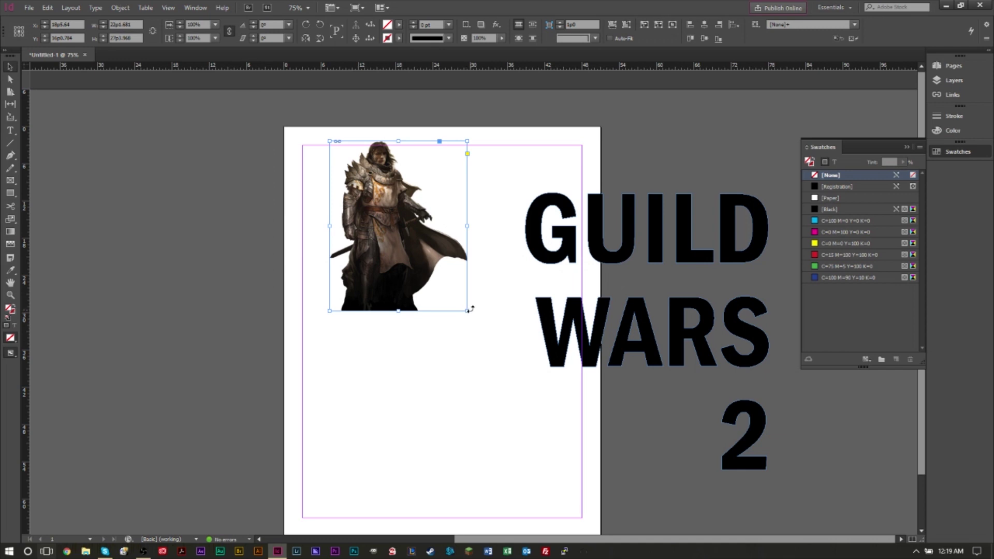
Enlarge the warrior's frame to about 49p11 by 59p7 and scale the image inside it proportionally to fill the frame.
{"action": "left_click_drag", "start_coordinate": [468, 310], "coordinate": [640, 512]}
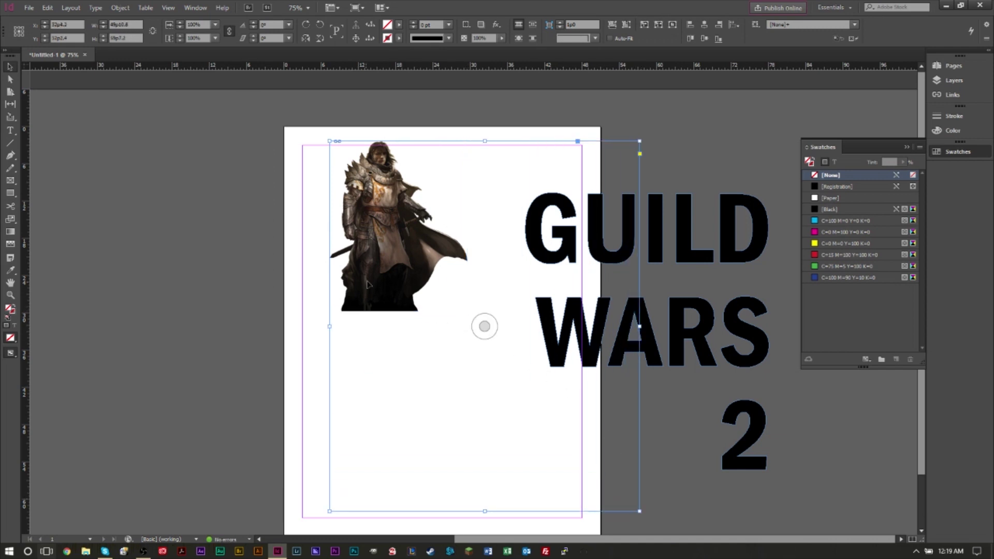
{"action": "left_click", "coordinate": [485, 326]}
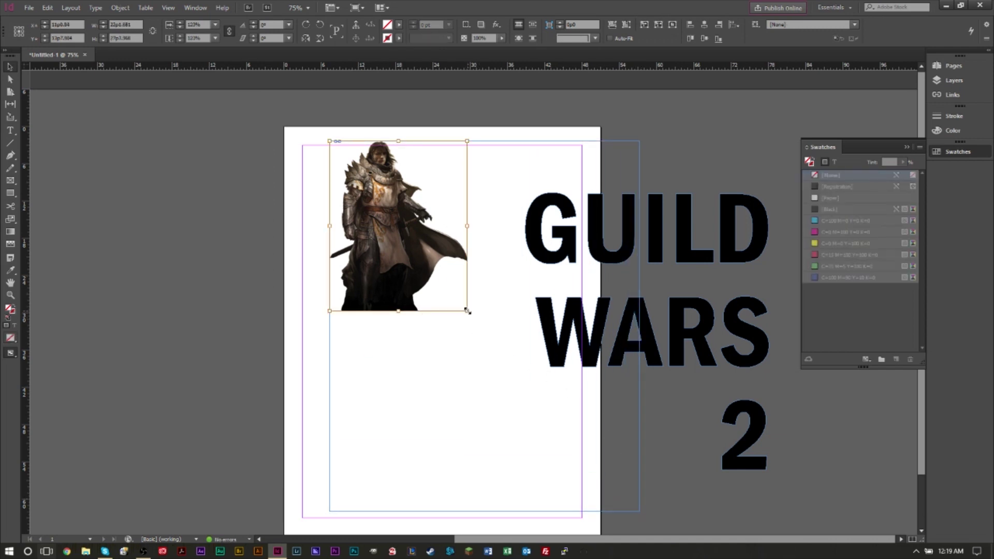
{"action": "left_click_drag", "start_coordinate": [467, 311], "coordinate": [660, 539]}
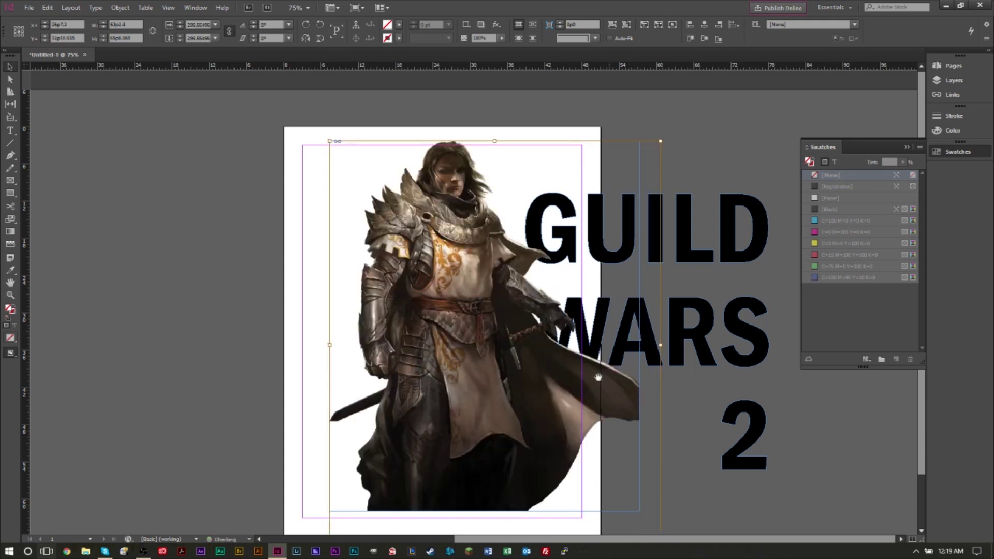
{"action": "left_click", "coordinate": [144, 228]}
Shift the warrior image toward the page's left edge and move the GUILD WARS 2 letter group over it.
{"action": "left_click_drag", "start_coordinate": [456, 290], "coordinate": [380, 296]}
{"action": "left_click", "coordinate": [658, 258]}
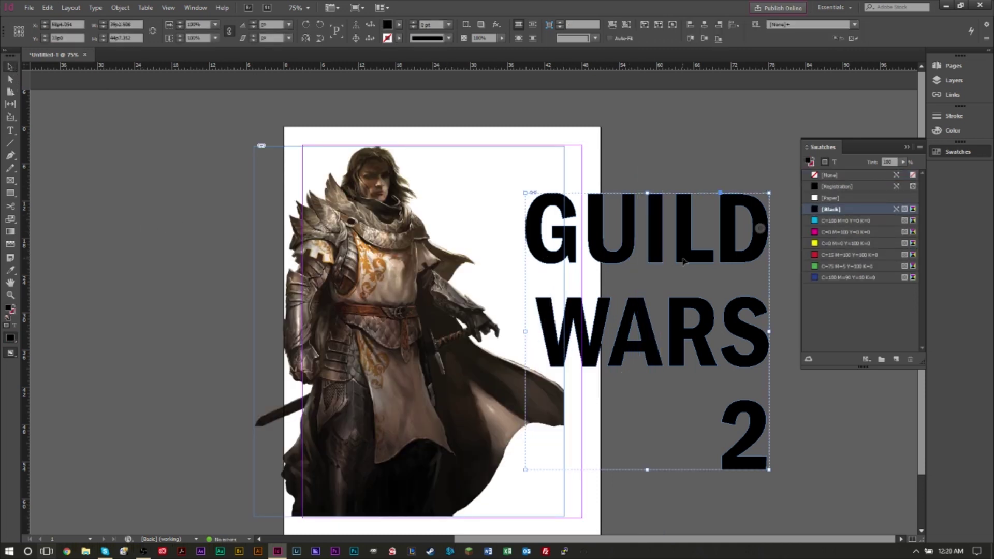
{"action": "left_click_drag", "start_coordinate": [683, 262], "coordinate": [429, 272]}
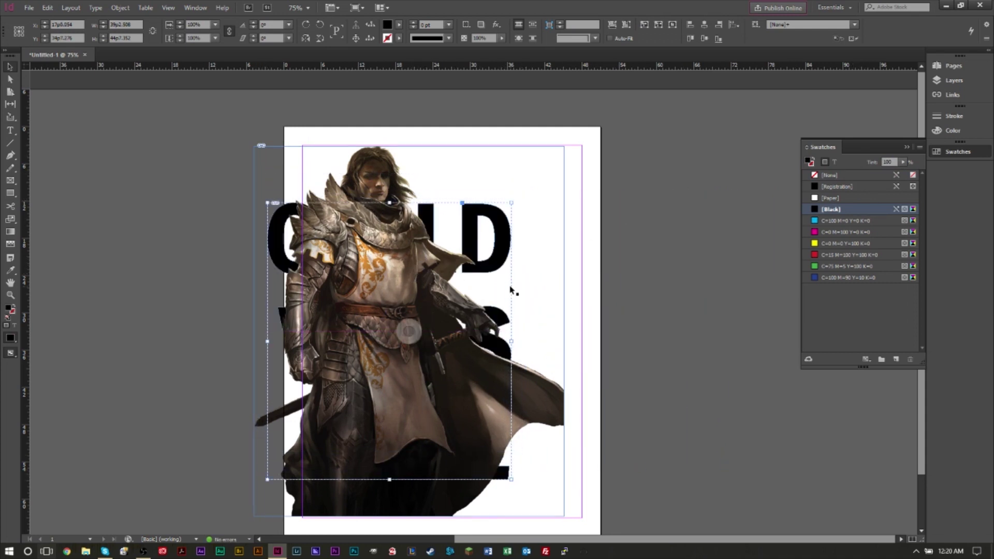
{"action": "left_click_drag", "start_coordinate": [495, 266], "coordinate": [497, 273]}
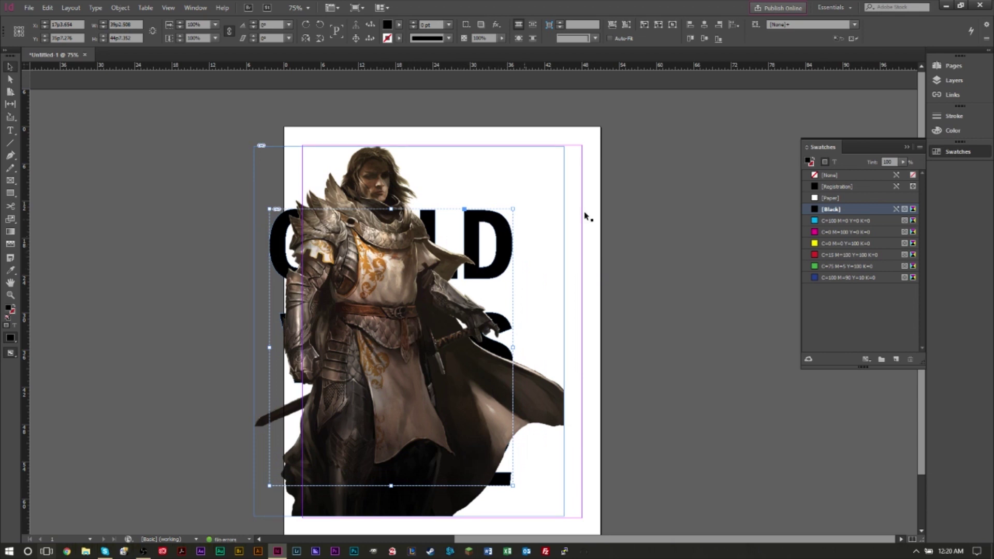
Check which layer item is the warrior image by toggling its visibility, and reorder it below the letter group.
{"action": "left_click", "coordinate": [951, 80]}
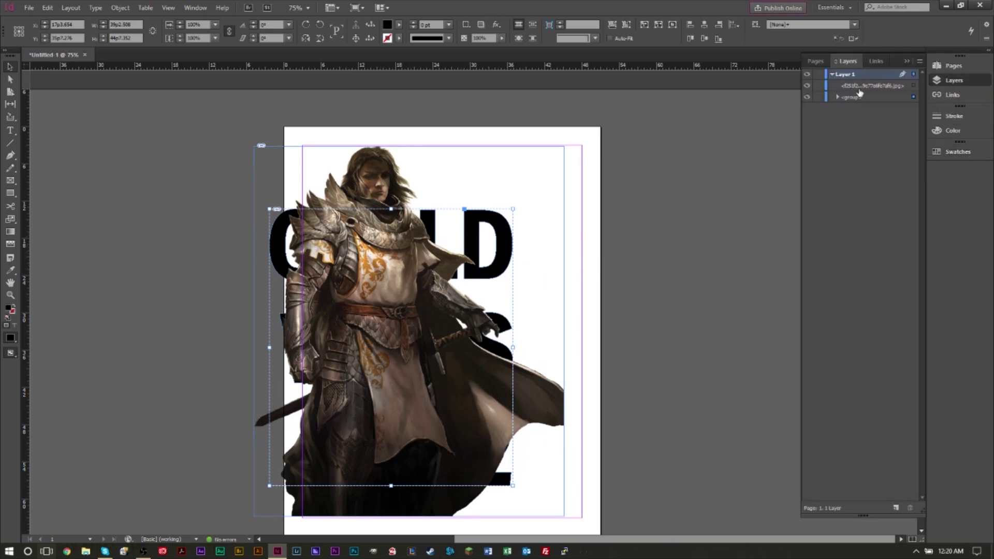
{"action": "left_click", "coordinate": [807, 85]}
{"action": "left_click", "coordinate": [807, 86]}
{"action": "left_click", "coordinate": [862, 87]}
{"action": "left_click_drag", "start_coordinate": [857, 89], "coordinate": [857, 101]}
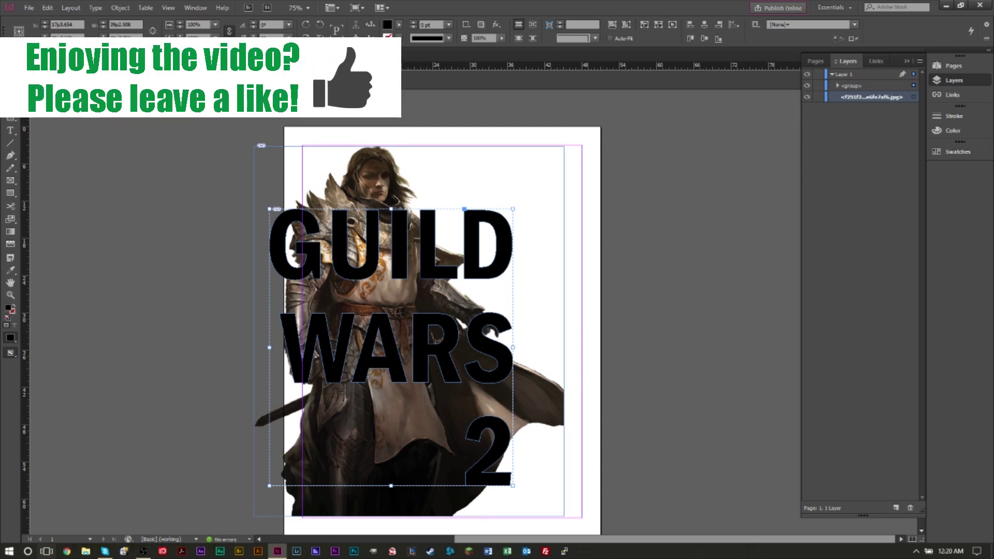
Copy the warrior image's content and paste it into the outlined GUILD letters.
{"action": "key", "text": "a"}
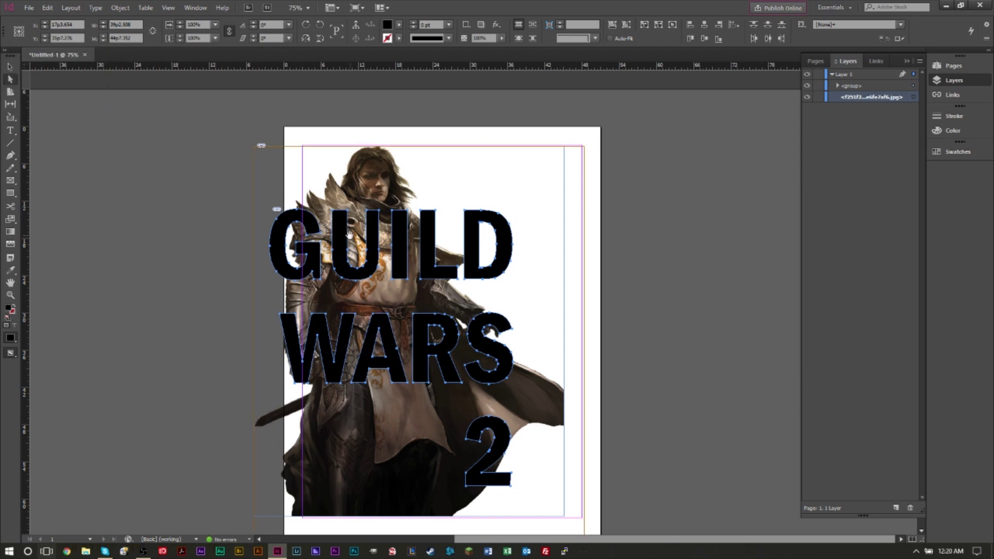
{"action": "left_click", "coordinate": [396, 476]}
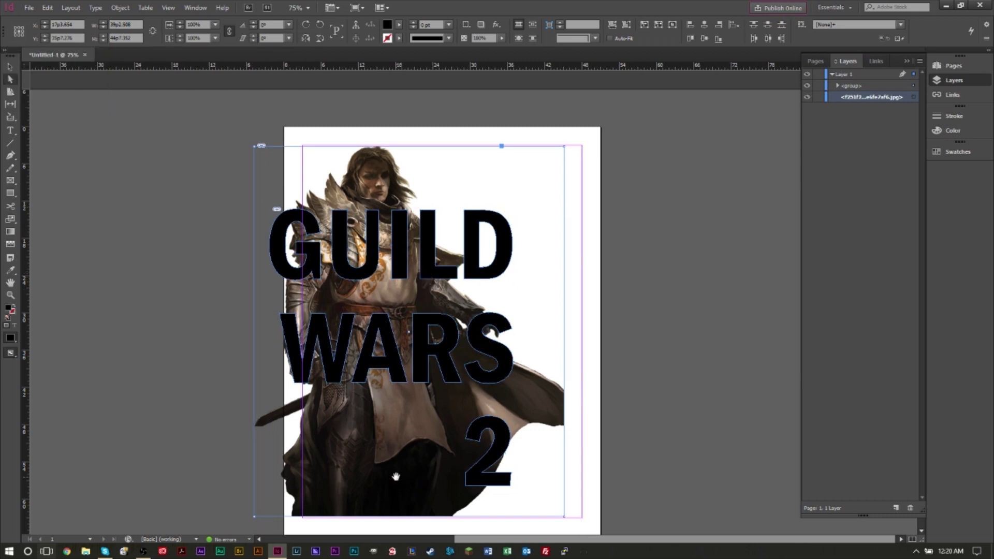
{"action": "left_click", "coordinate": [395, 477]}
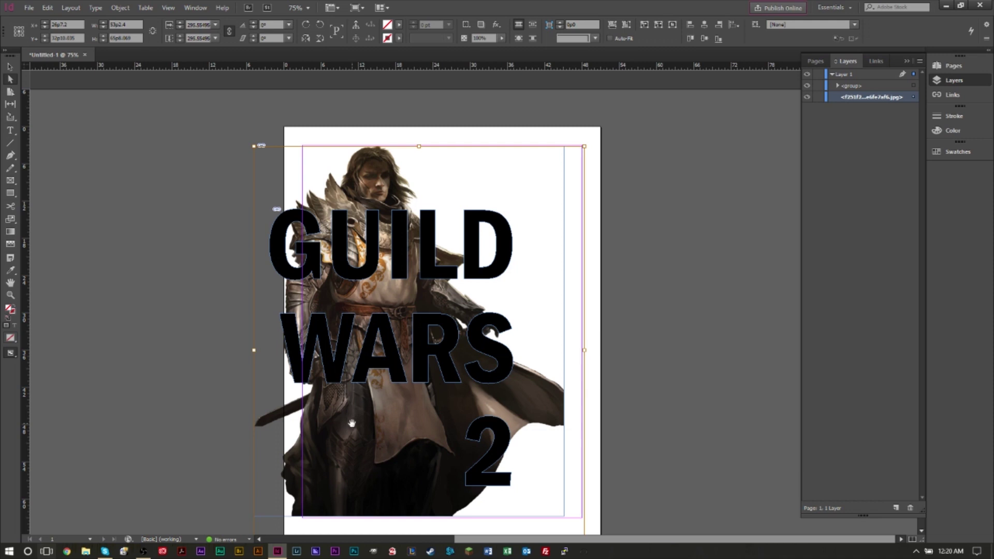
{"action": "left_click", "coordinate": [399, 270]}
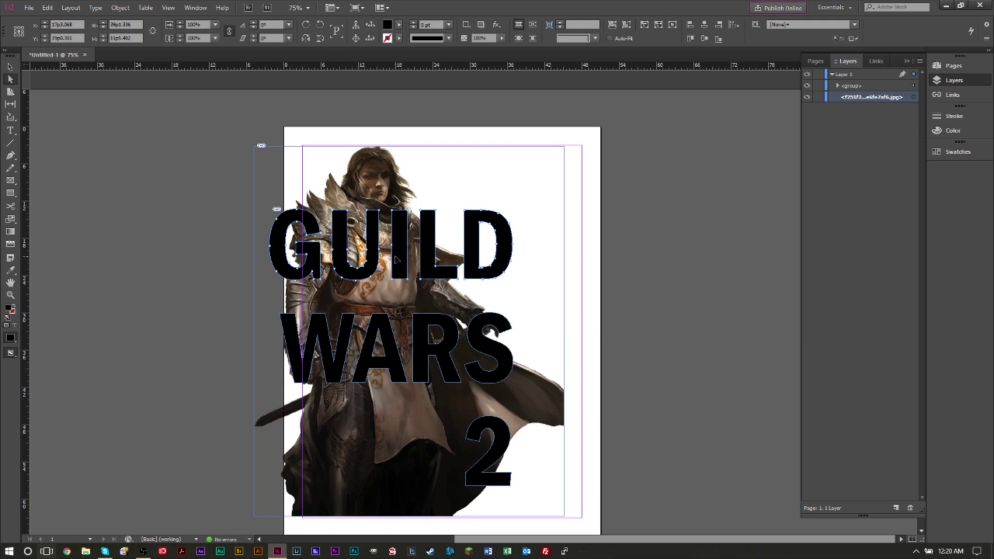
{"action": "key", "text": "ctrl+alt+v"}
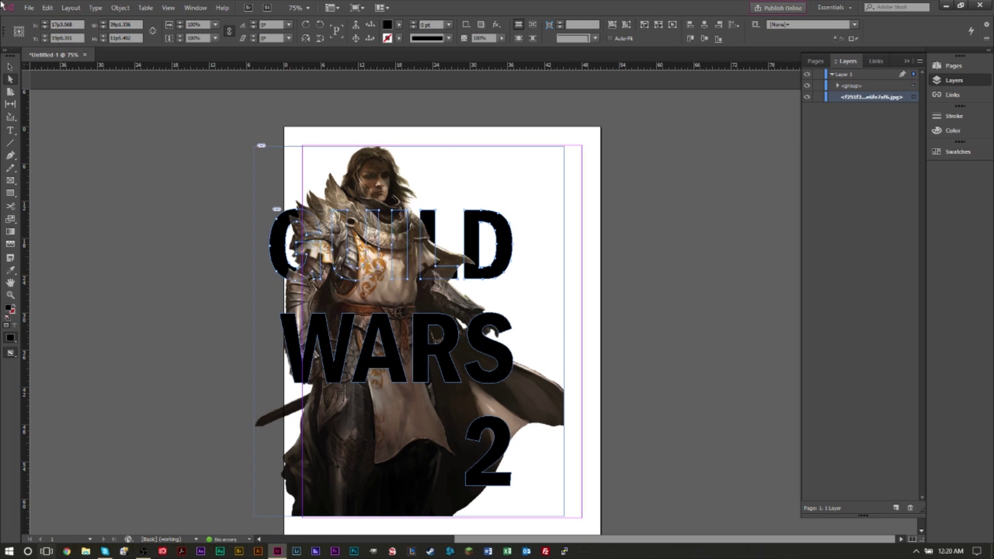
Move the filled GUILD word beside the page to view its image fill, and undo the move.
{"action": "left_click", "coordinate": [11, 68]}
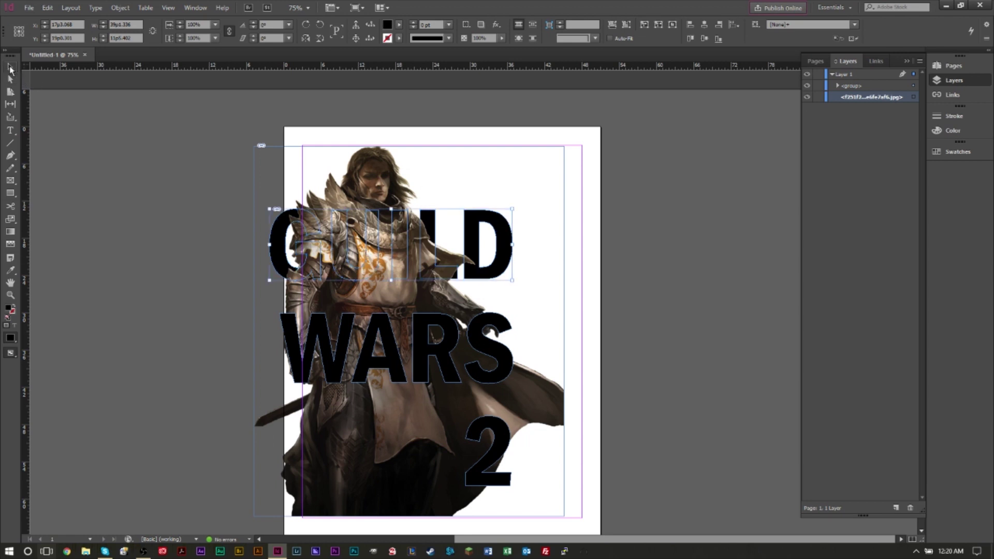
{"action": "left_click_drag", "start_coordinate": [404, 271], "coordinate": [651, 265]}
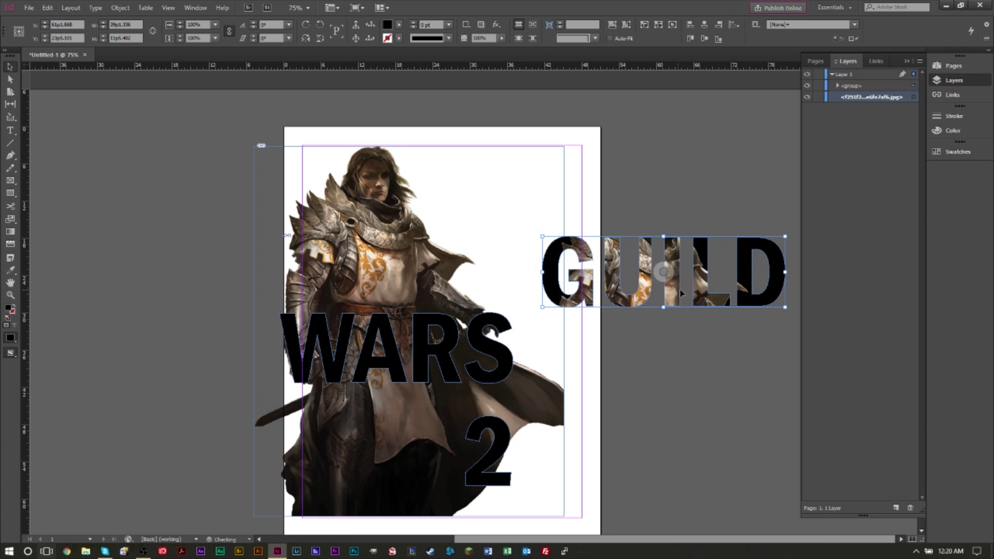
{"action": "key", "text": "ctrl+z"}
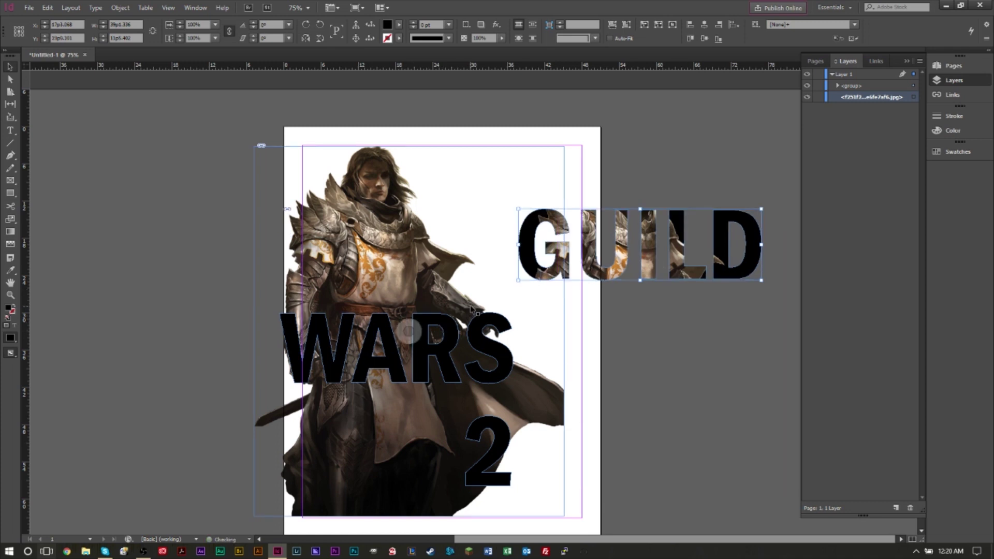
{"action": "key", "text": "ctrl+z"}
Select the warrior image's content again and paste a copy of it into the outlined WARS letters.
{"action": "double_click", "coordinate": [388, 468]}
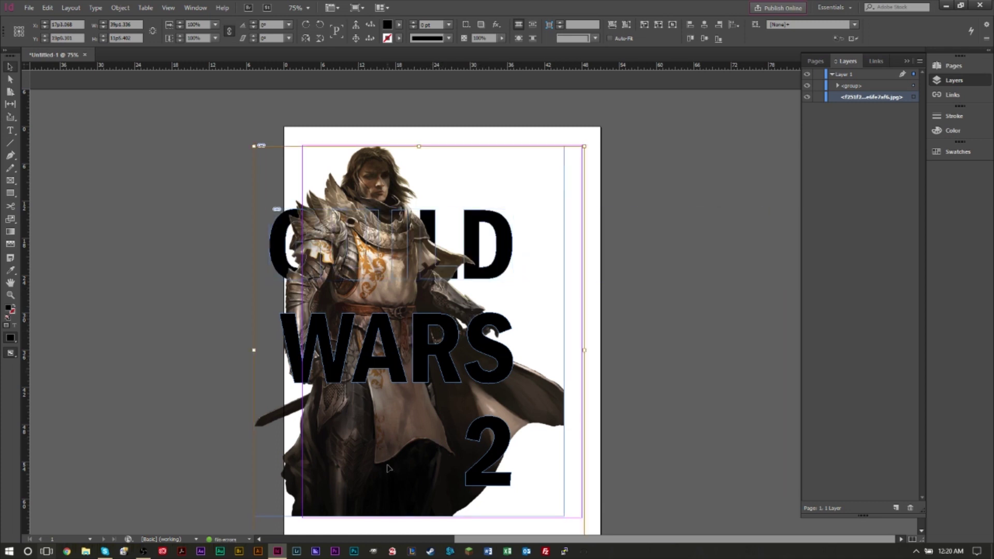
{"action": "double_click", "coordinate": [388, 467]}
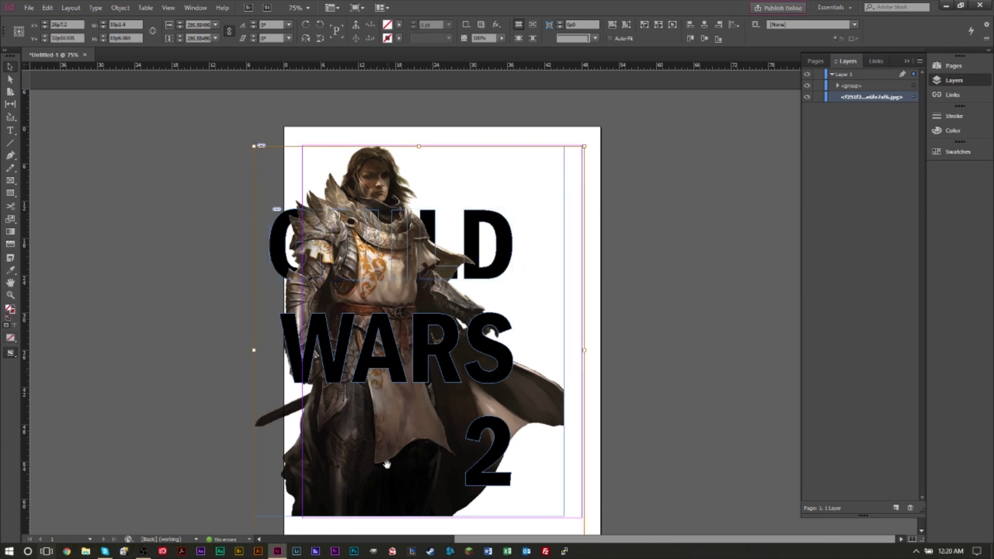
{"action": "left_click", "coordinate": [396, 368]}
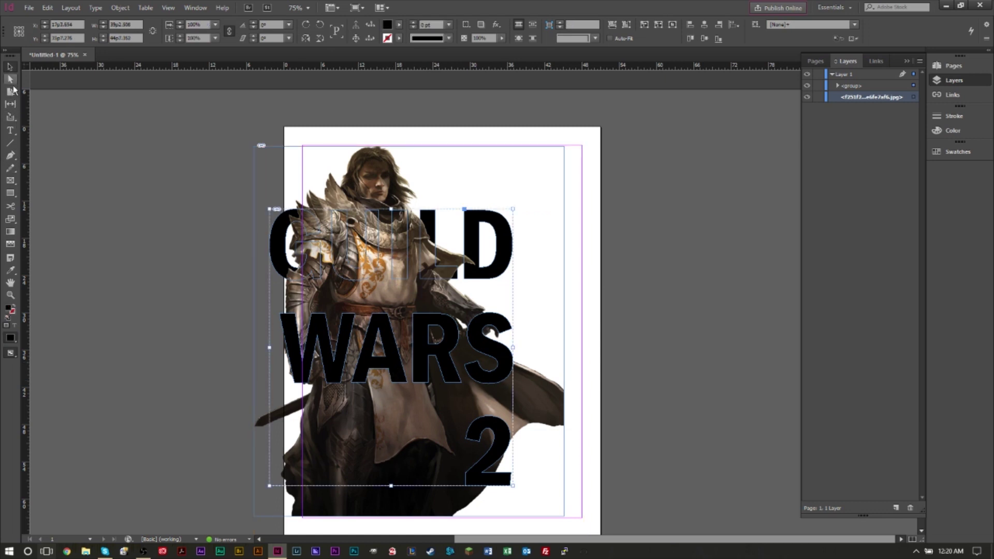
{"action": "left_click", "coordinate": [9, 79]}
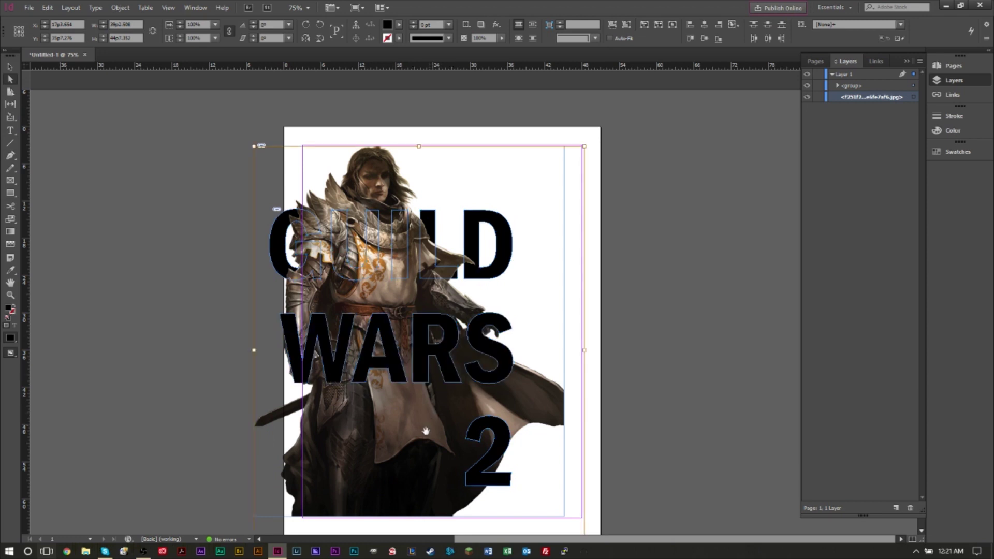
{"action": "left_click", "coordinate": [390, 449]}
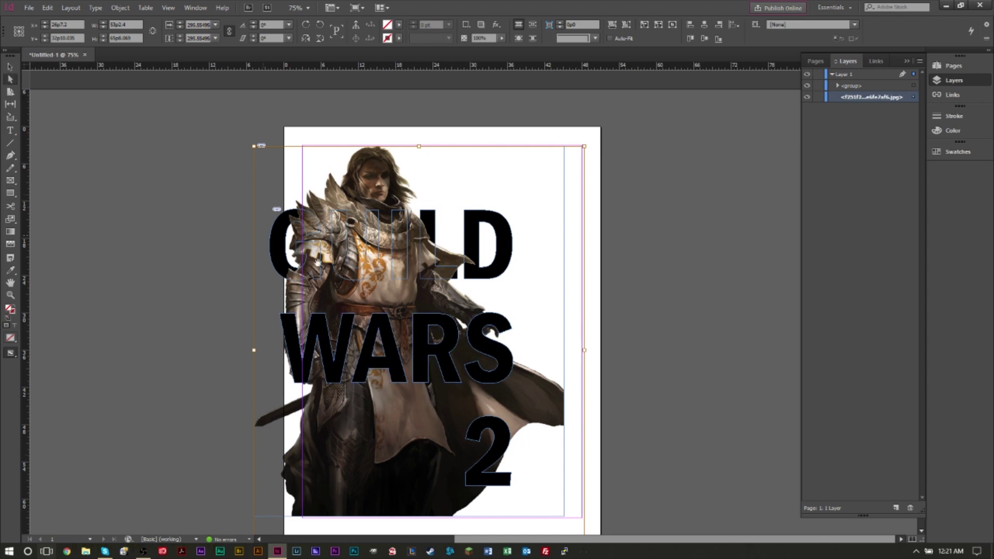
{"action": "left_click", "coordinate": [439, 365]}
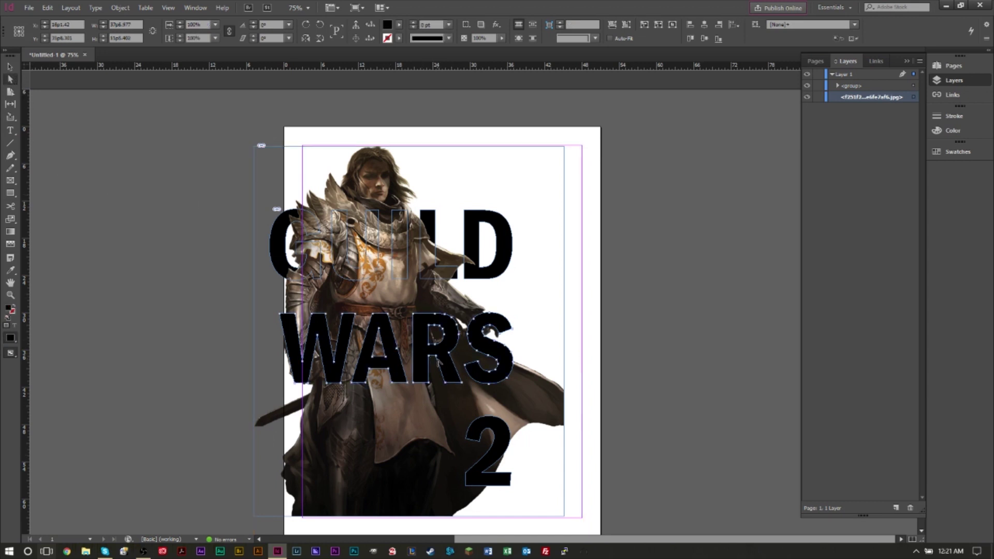
{"action": "key", "text": "ctrl+alt+v"}
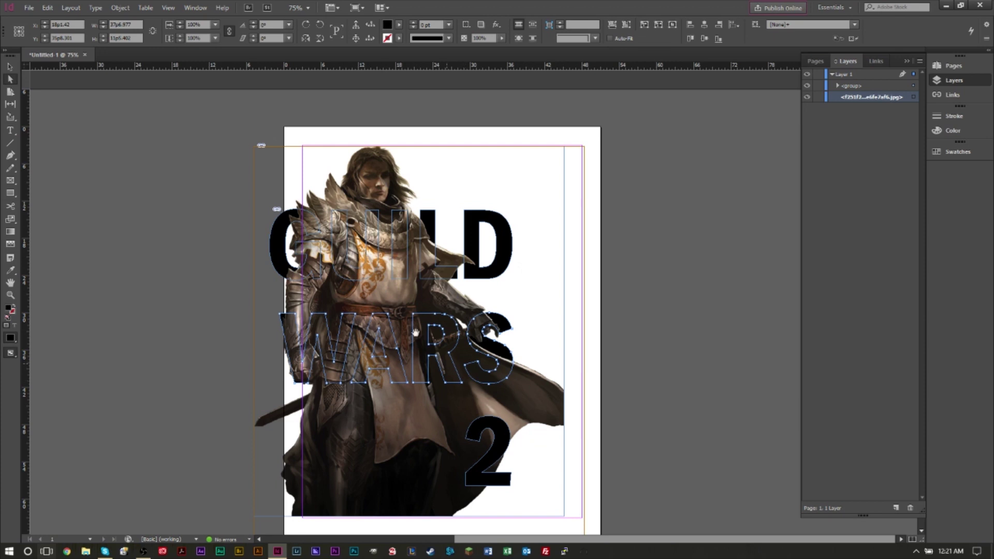
Move the whole letter group across the page's right edge to view the image-filled GUILD and WARS words.
{"action": "left_click", "coordinate": [10, 67]}
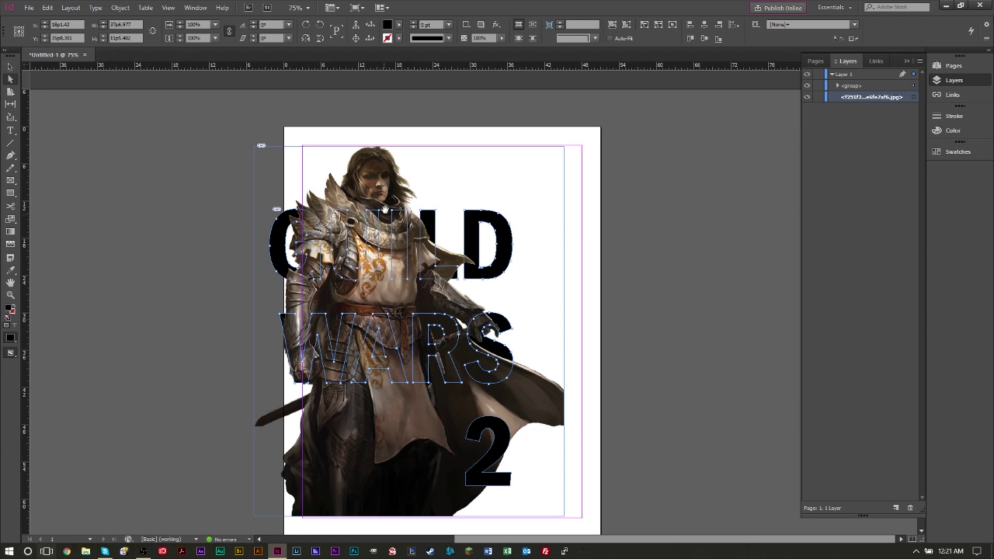
{"action": "left_click", "coordinate": [10, 66]}
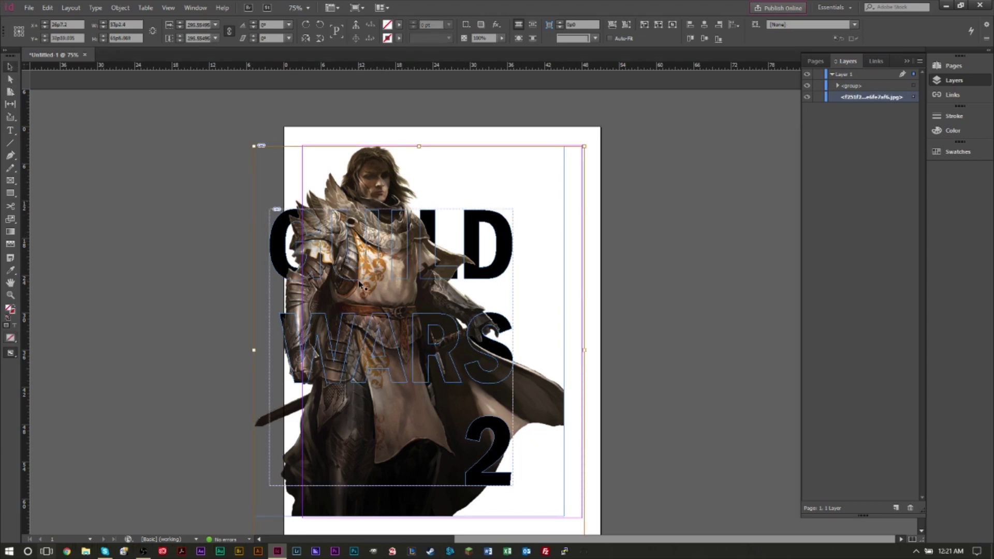
{"action": "left_click_drag", "start_coordinate": [380, 332], "coordinate": [618, 321]}
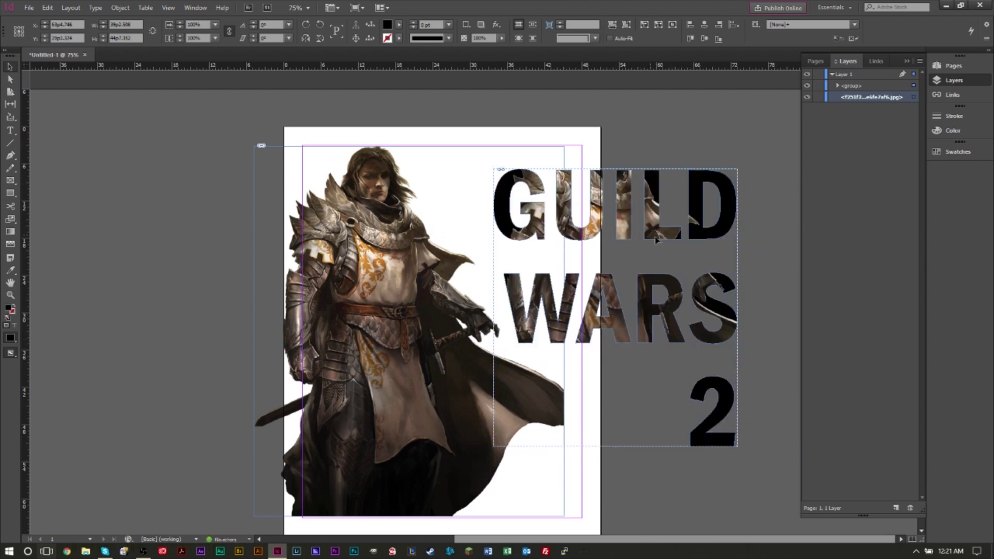
{"action": "left_click_drag", "start_coordinate": [652, 237], "coordinate": [668, 242]}
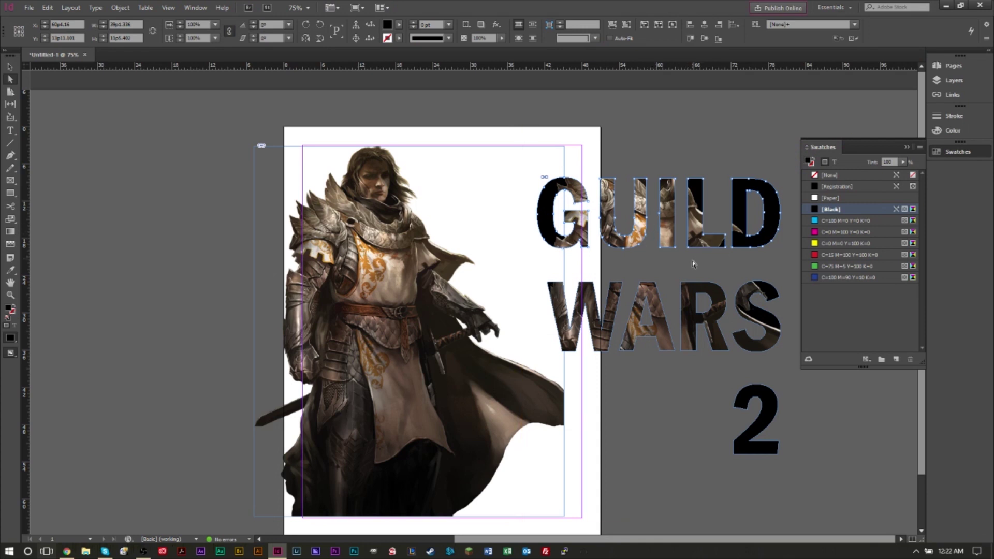
Try selecting the 2 and other letter shapes, and undo the letter group's moves back over the warrior.
{"action": "left_click", "coordinate": [767, 403]}
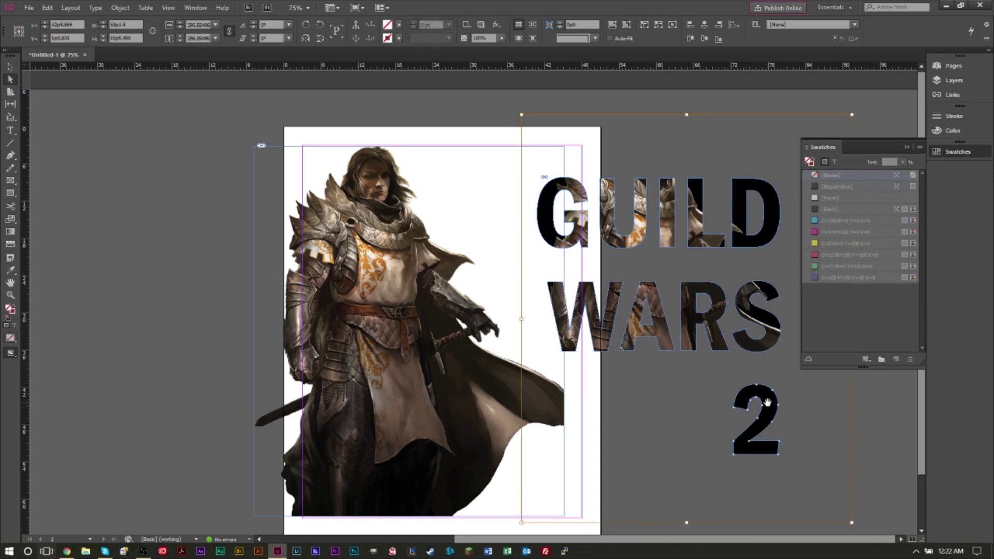
{"action": "left_click", "coordinate": [723, 364]}
{"action": "left_click", "coordinate": [735, 245]}
{"action": "key", "text": "ctrl+z"}
{"action": "key", "text": "ctrl+z"}
{"action": "key", "text": "ctrl+z"}
{"action": "key", "text": "ctrl+z"}
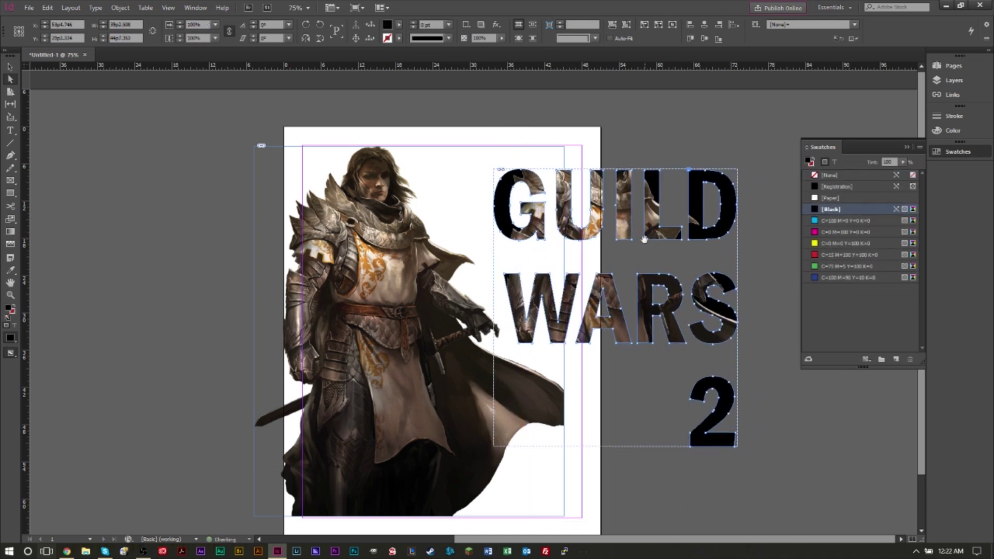
{"action": "key", "text": "ctrl+z"}
{"action": "key", "text": "ctrl+z"}
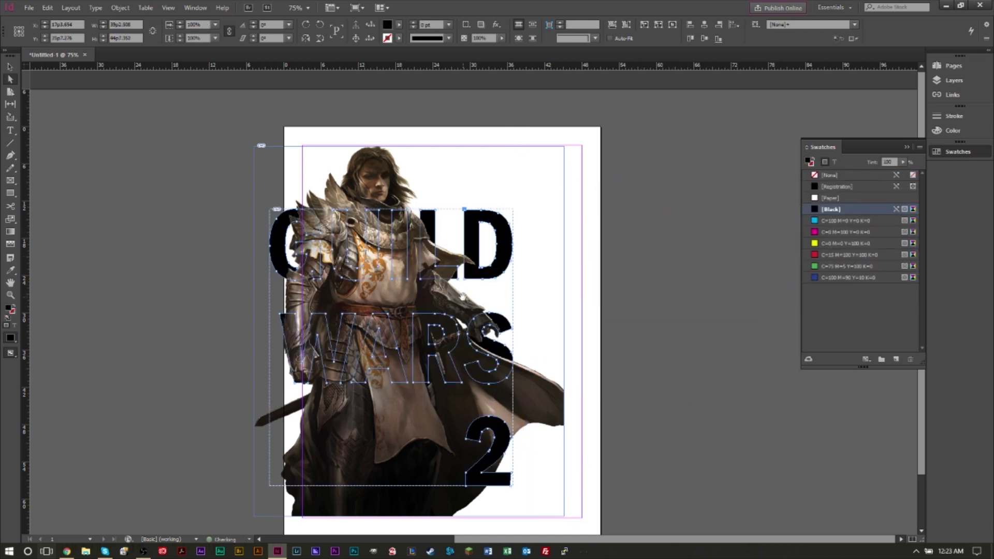
Remove the pasted images from the letters and place the plain black GUILD WARS 2 letters in front of the warrior.
{"action": "left_click", "coordinate": [620, 243]}
{"action": "left_click", "coordinate": [474, 273]}
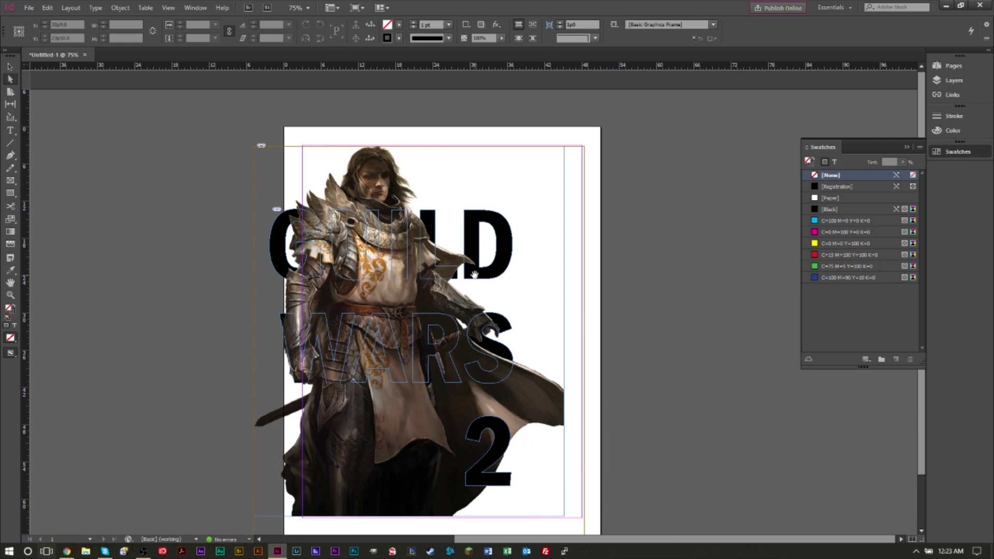
{"action": "left_click", "coordinate": [474, 274], "text": "ctrl"}
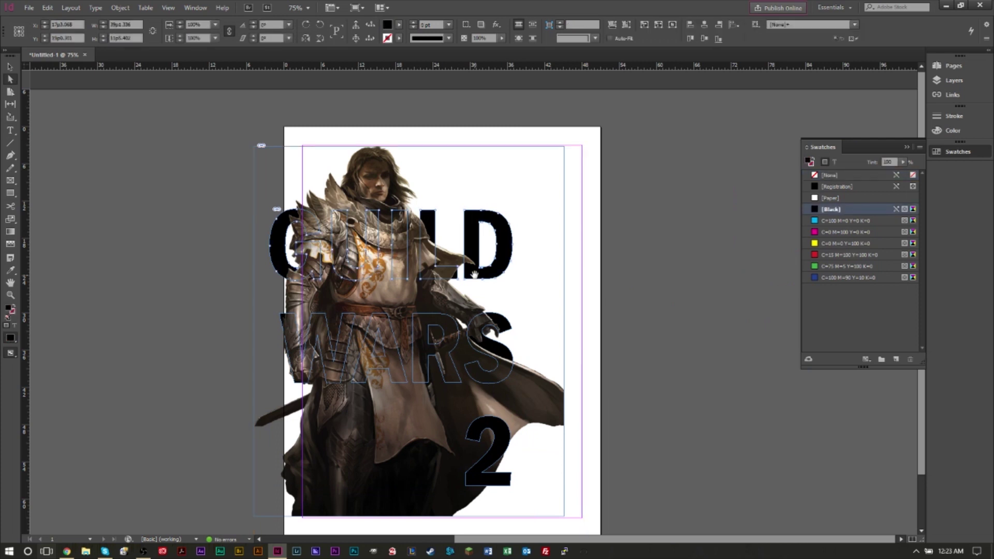
{"action": "key", "text": "ctrl+shift+bracketright"}
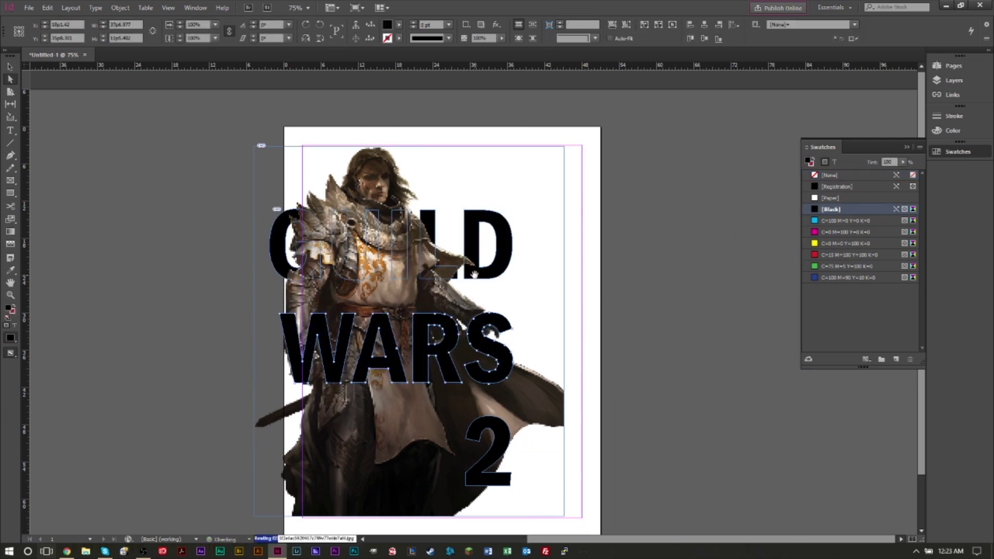
{"action": "key", "text": "ctrl+shift+bracketleft"}
{"action": "left_click", "coordinate": [657, 282]}
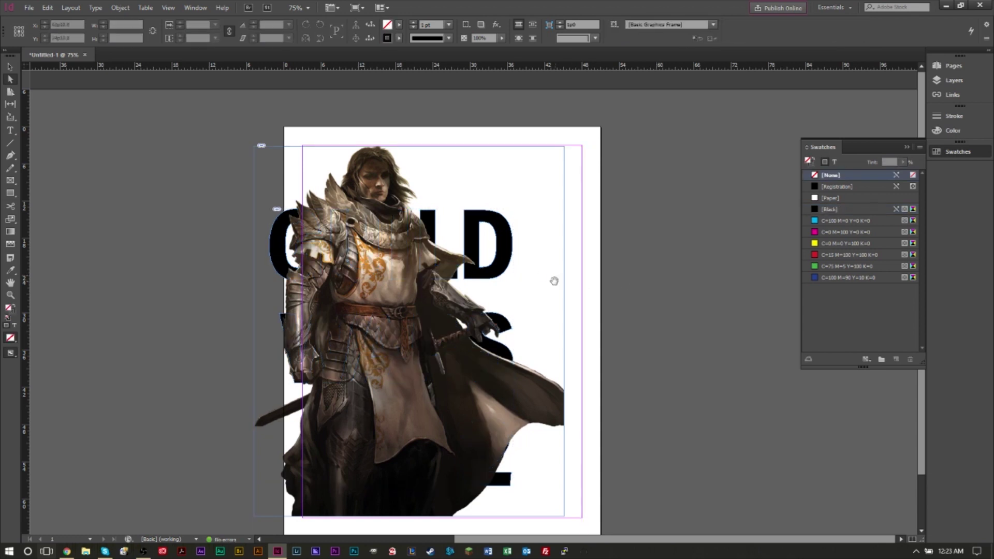
{"action": "left_click", "coordinate": [511, 273], "text": "ctrl"}
{"action": "key", "text": "ctrl+shift+bracketright"}
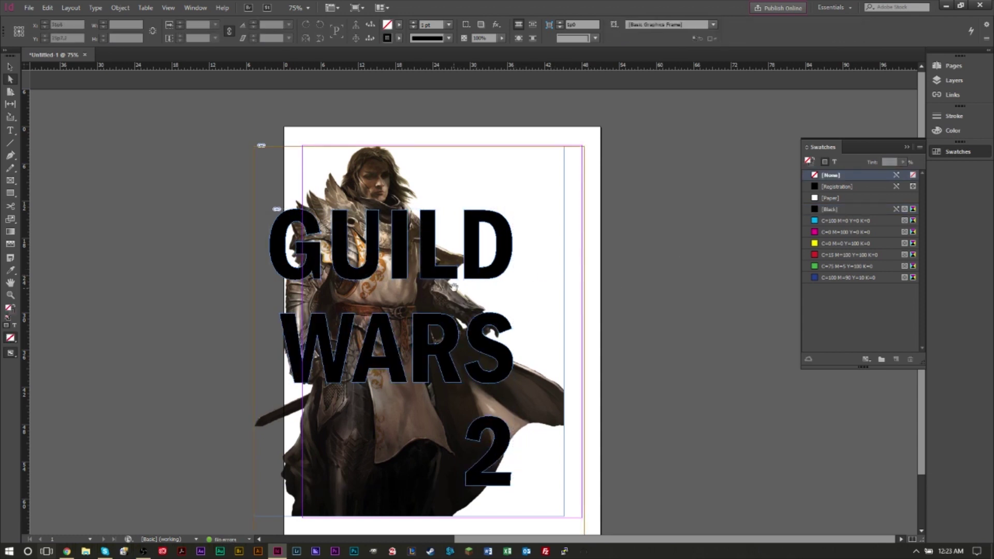
Fill the GUILD letters with the cyan swatch C=100 M=0 Y=0 K=0 and paste a copy of the warrior image into them.
{"action": "left_click", "coordinate": [492, 277]}
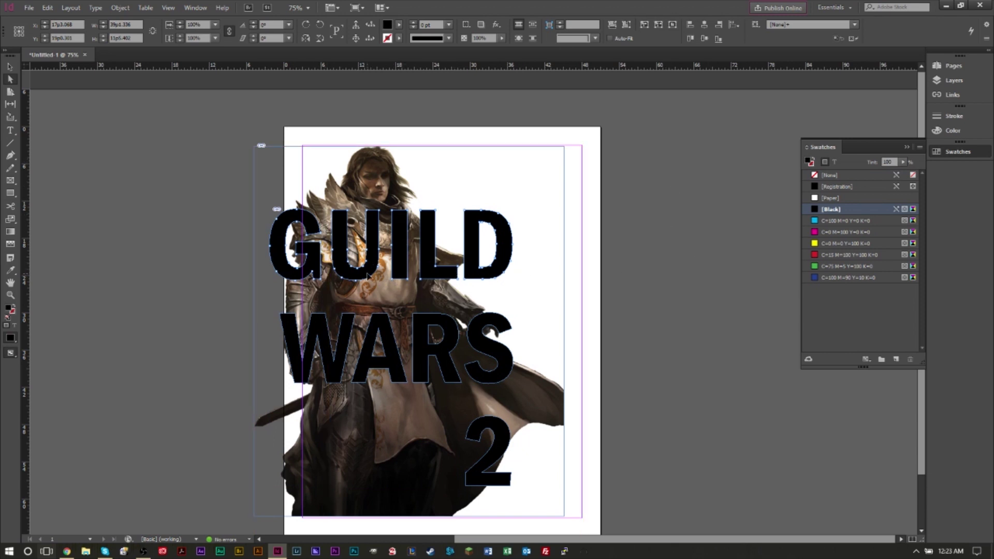
{"action": "left_click", "coordinate": [833, 222]}
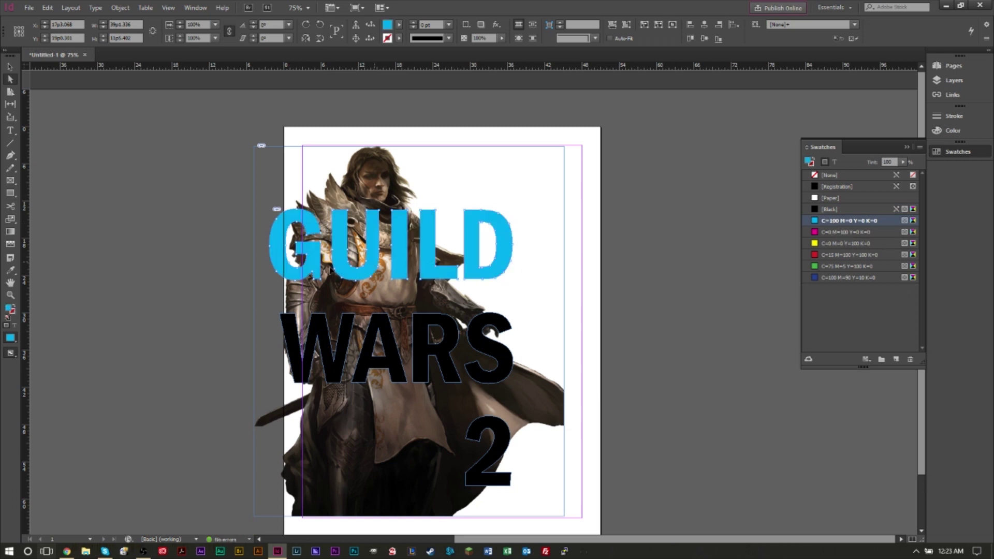
{"action": "left_click", "coordinate": [406, 457]}
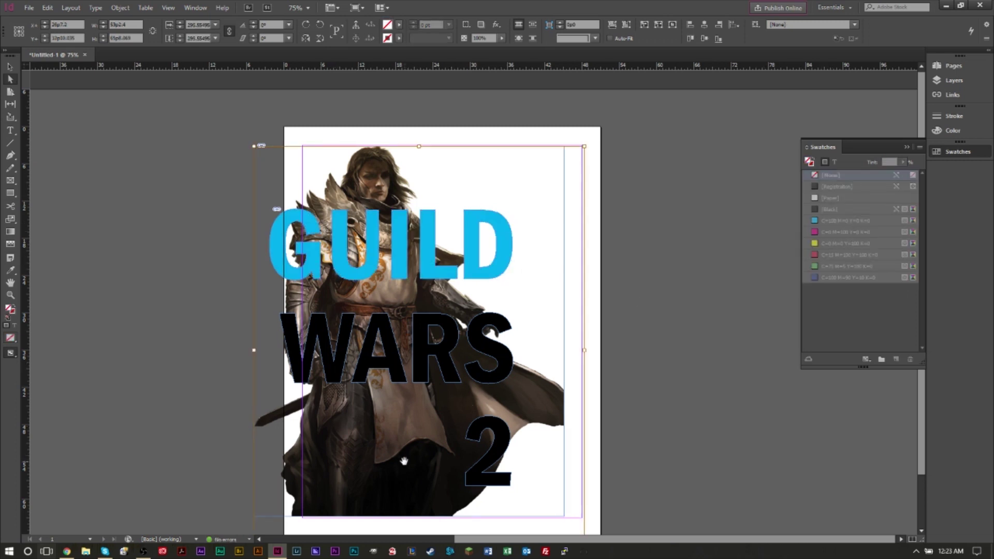
{"action": "left_click", "coordinate": [433, 274]}
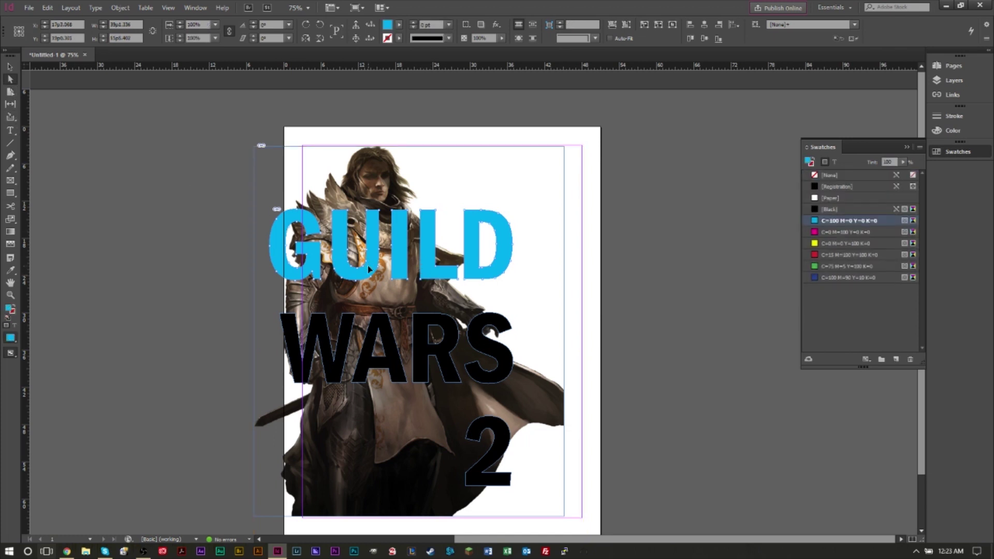
{"action": "key", "text": "ctrl+["}
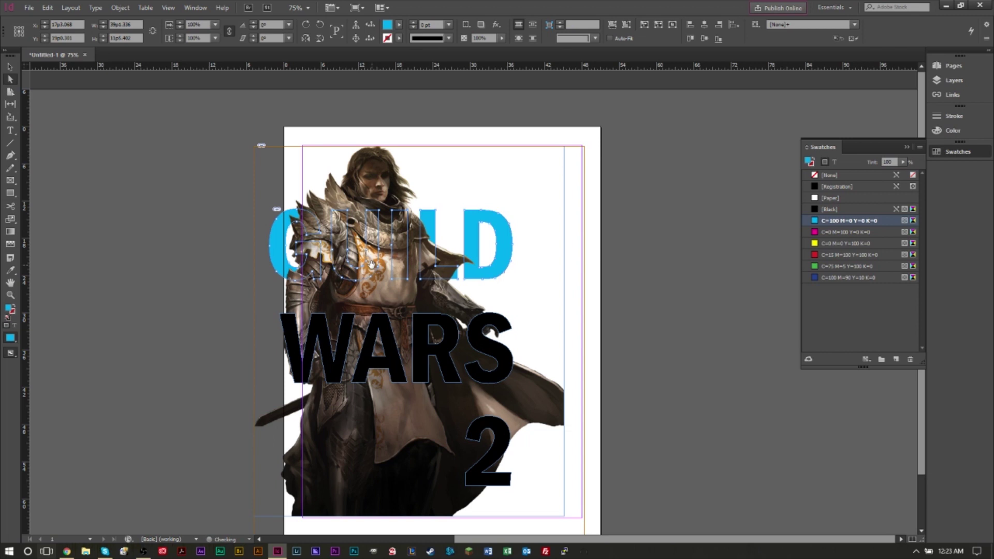
Set the blending mode of the image inside the GUILD letters to Screen and its opacity to 69%.
{"action": "scroll", "coordinate": [377, 254], "scroll_direction": "up", "scroll_amount": 2}
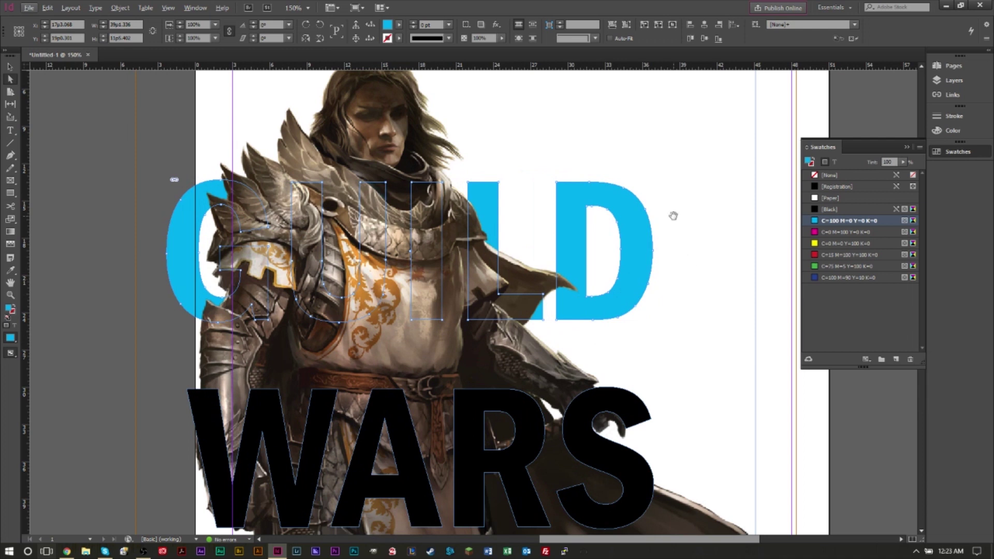
{"action": "left_click", "coordinate": [191, 9]}
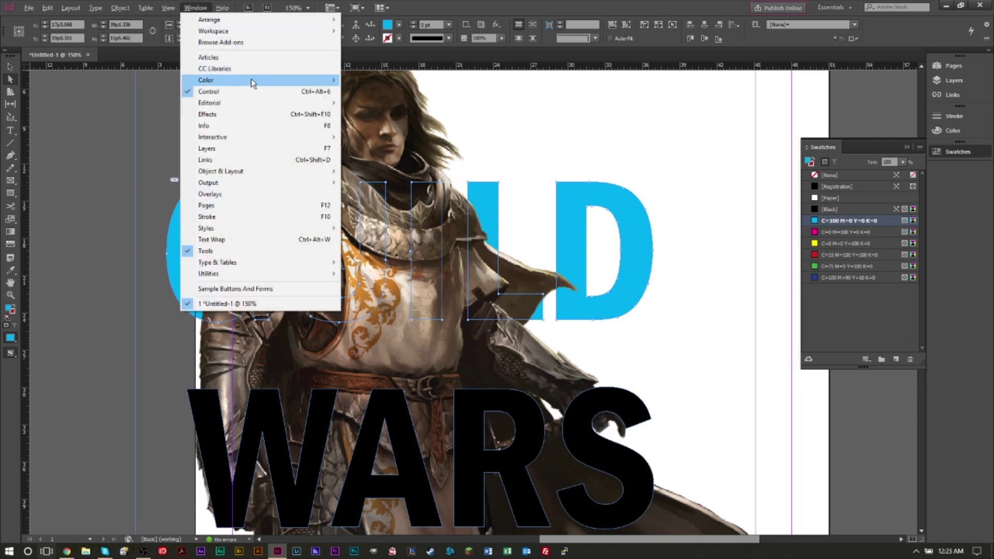
{"action": "left_click", "coordinate": [253, 114]}
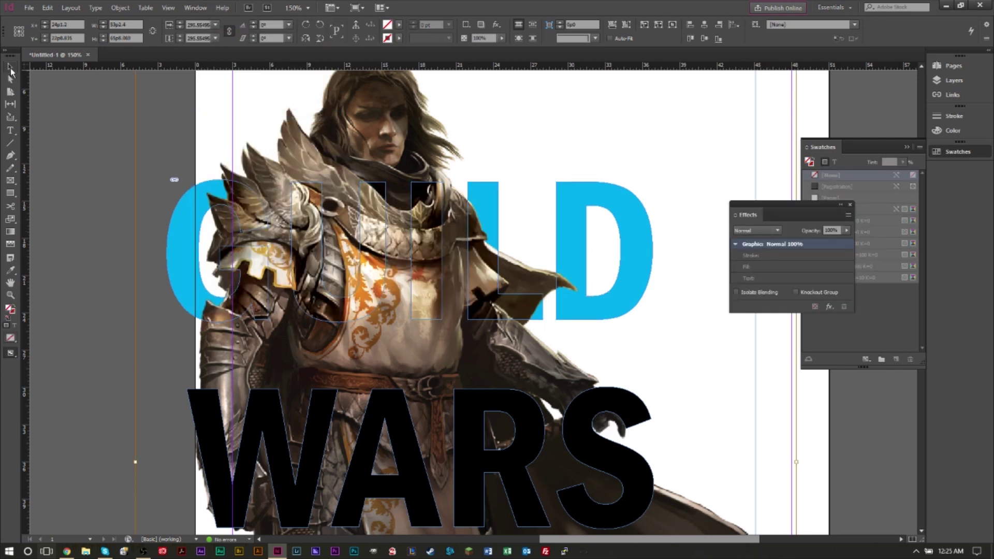
{"action": "left_click", "coordinate": [11, 70]}
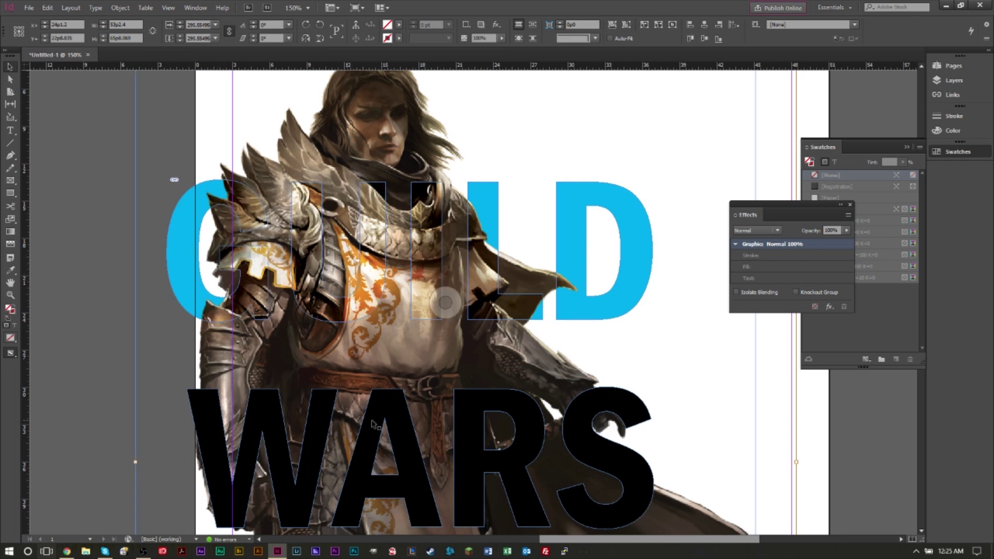
{"action": "left_click_drag", "start_coordinate": [775, 206], "coordinate": [767, 207]}
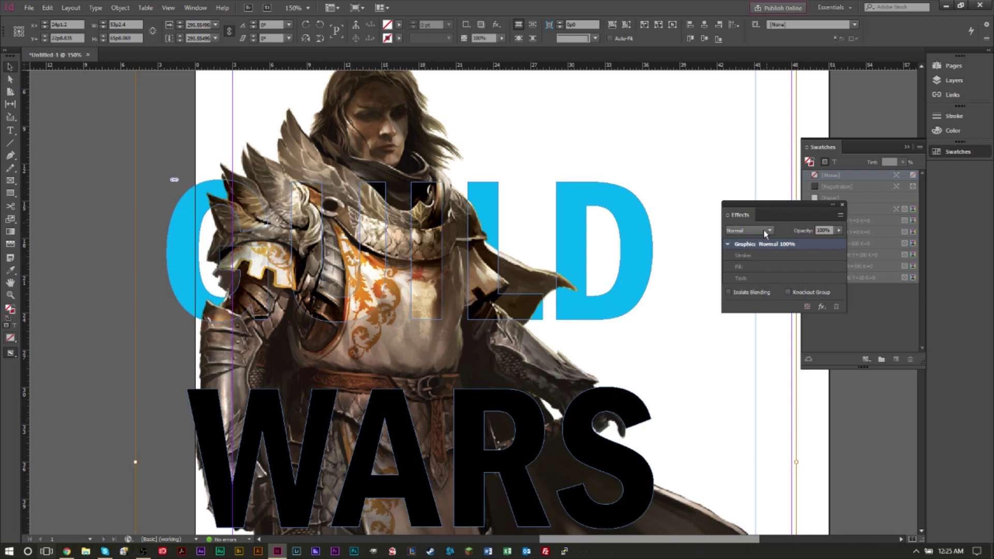
{"action": "left_click", "coordinate": [763, 233]}
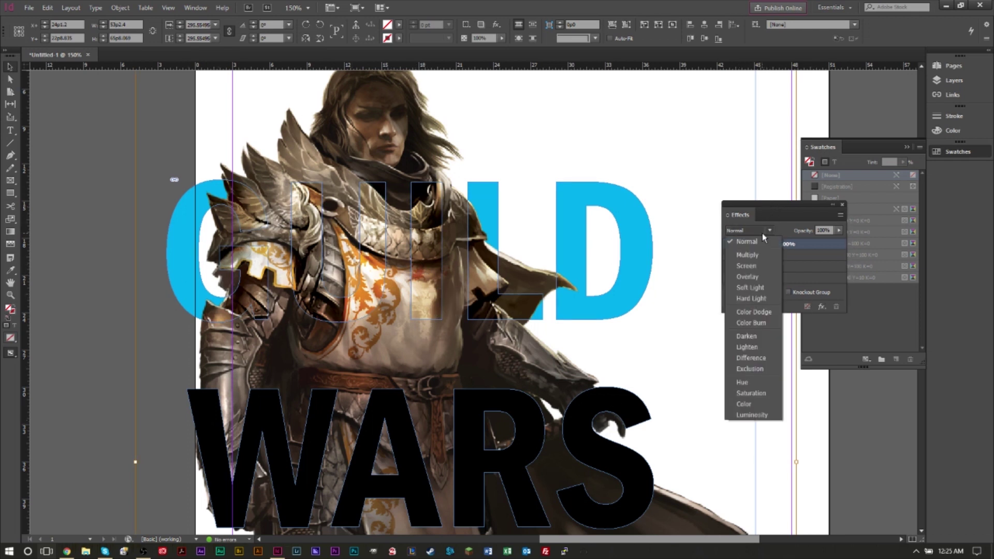
{"action": "left_click", "coordinate": [760, 264]}
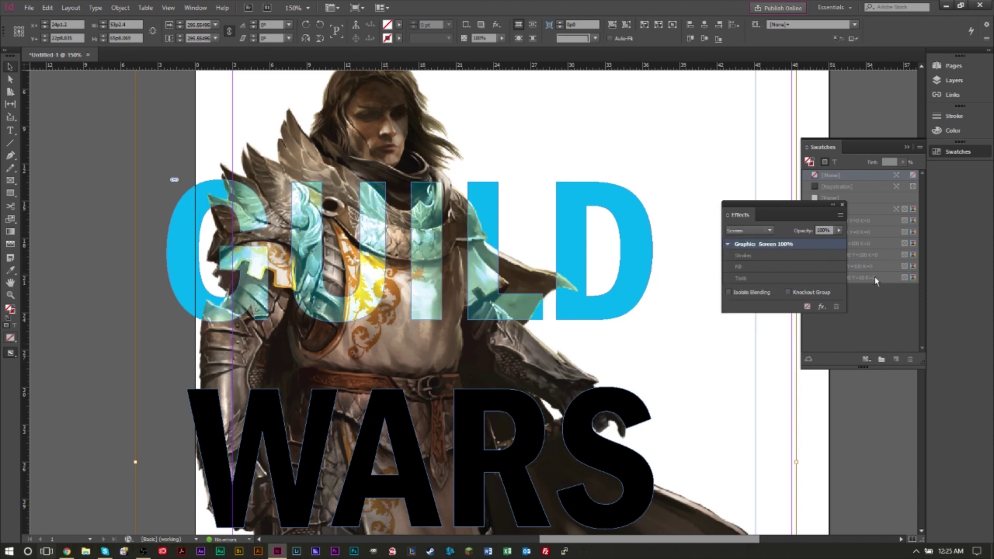
{"action": "left_click", "coordinate": [838, 231]}
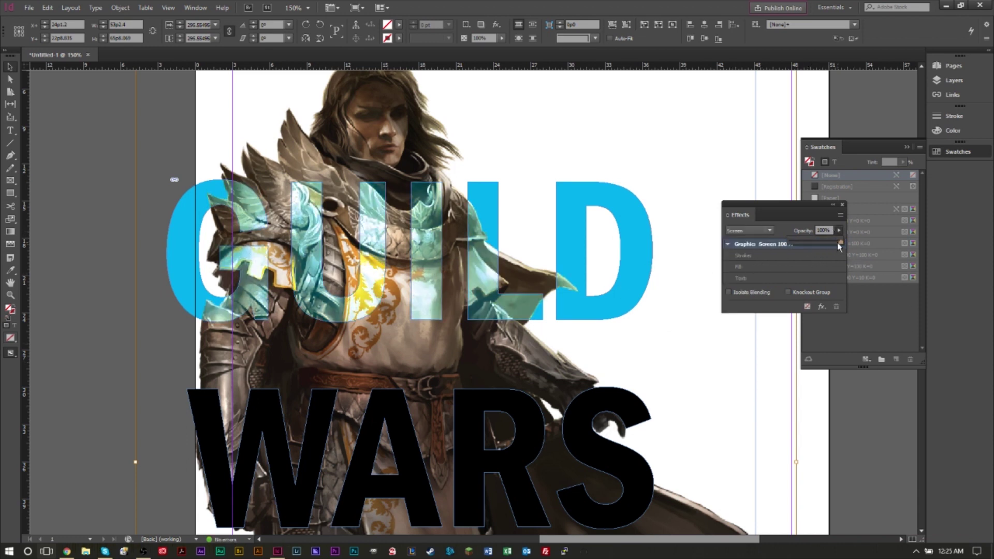
{"action": "left_click_drag", "start_coordinate": [837, 242], "coordinate": [818, 243]}
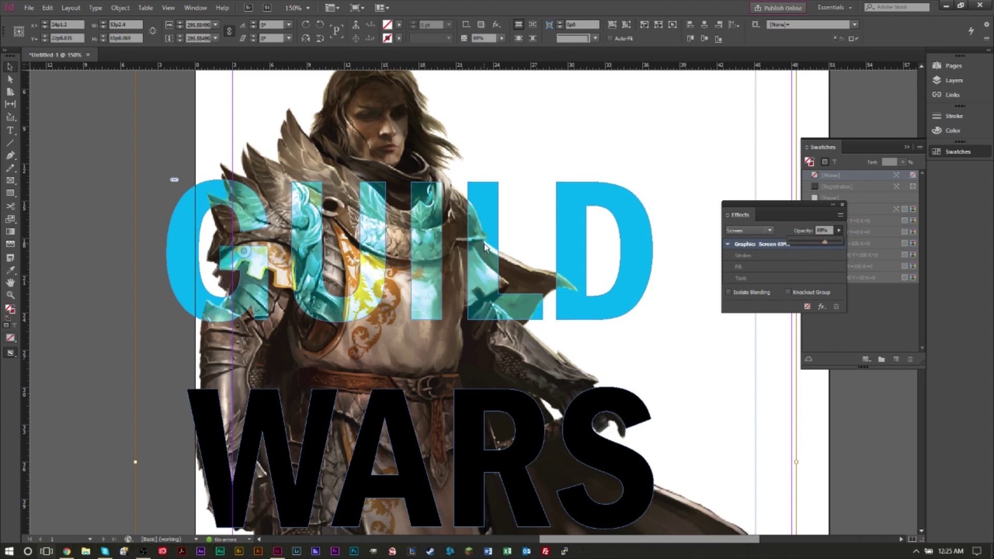
Put away the Effects and Swatches panels and view the blended GUILD word over the warrior.
{"action": "left_click", "coordinate": [11, 67]}
{"action": "left_click", "coordinate": [832, 205]}
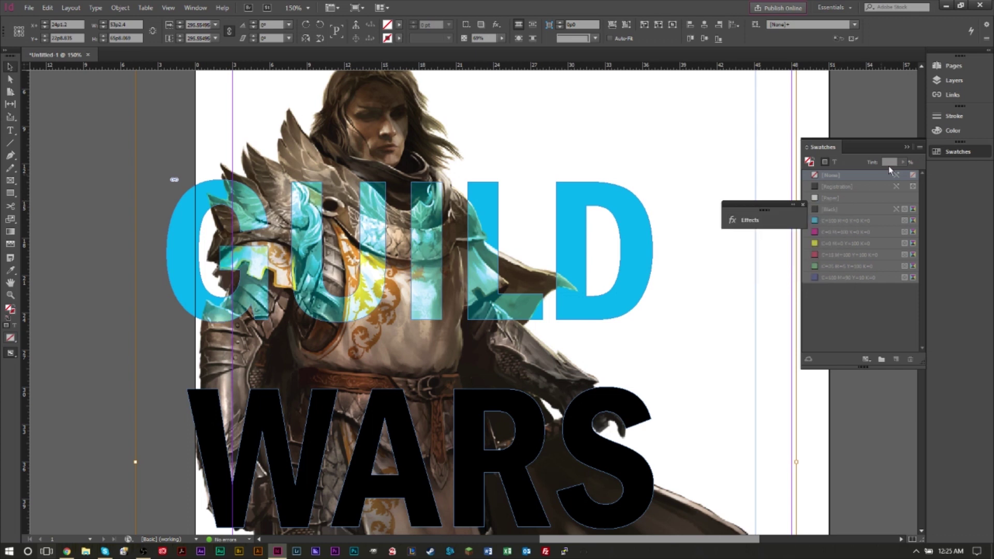
{"action": "left_click", "coordinate": [907, 148]}
{"action": "left_click", "coordinate": [797, 206]}
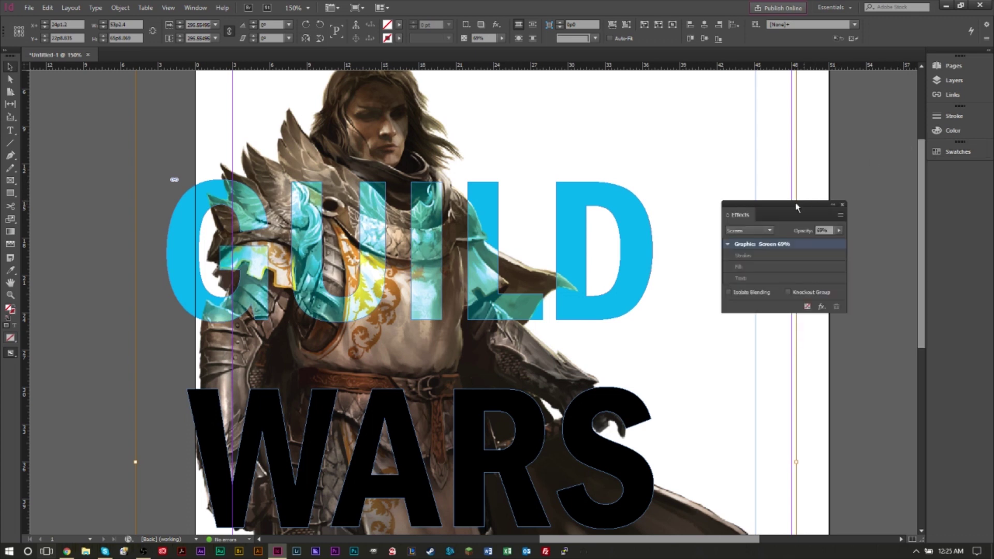
{"action": "left_click", "coordinate": [840, 206]}
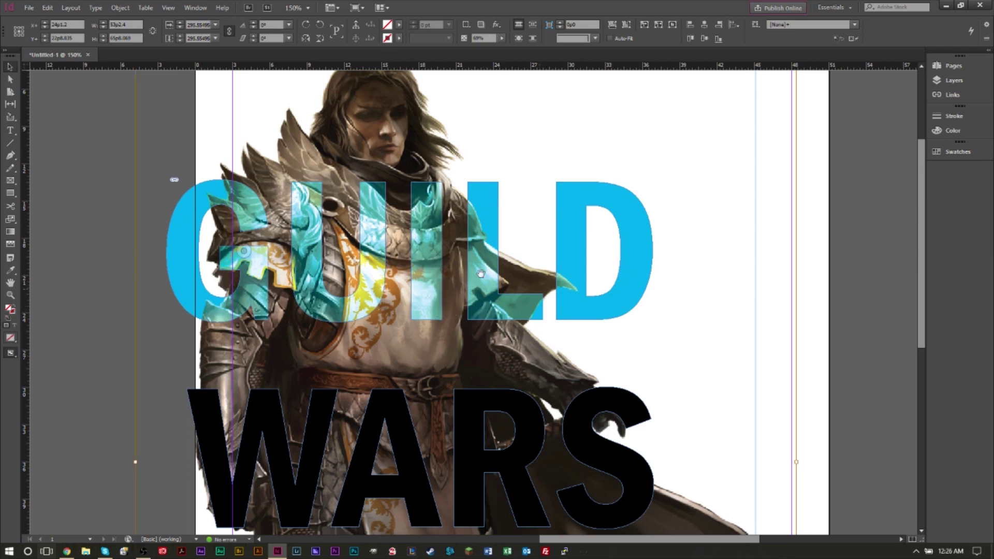
{"action": "scroll", "coordinate": [362, 255], "scroll_direction": "down", "scroll_amount": 3, "text": "alt"}
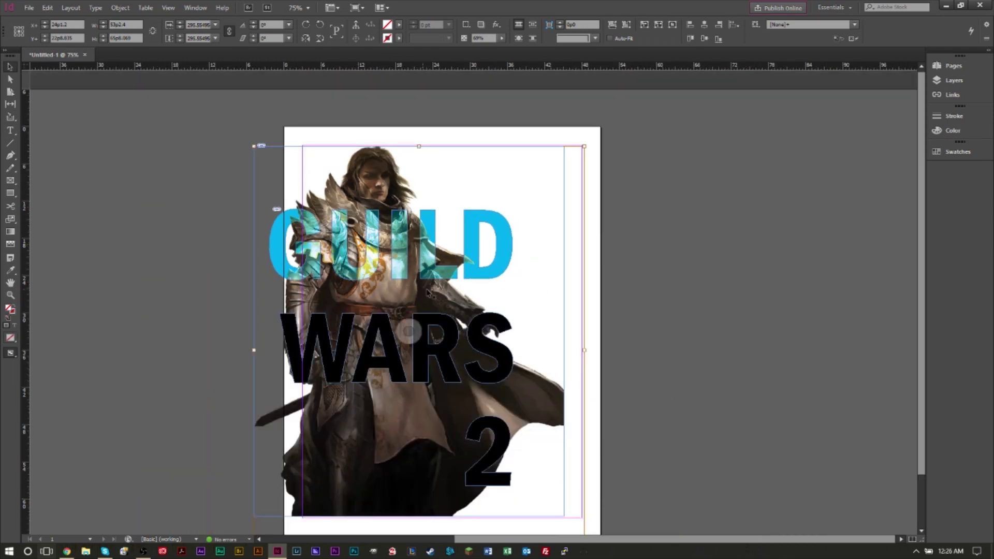
{"action": "scroll", "coordinate": [365, 234], "scroll_direction": "up", "scroll_amount": 3}
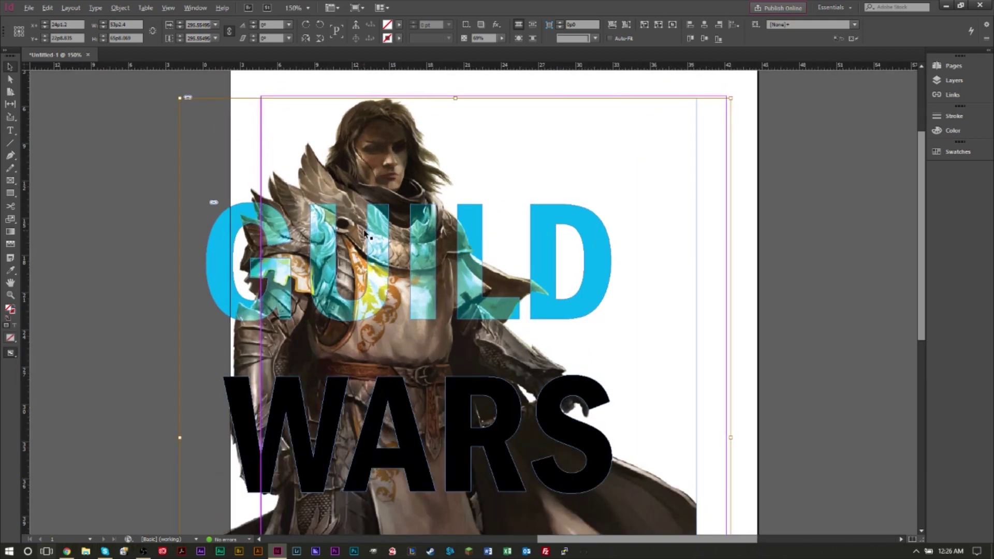